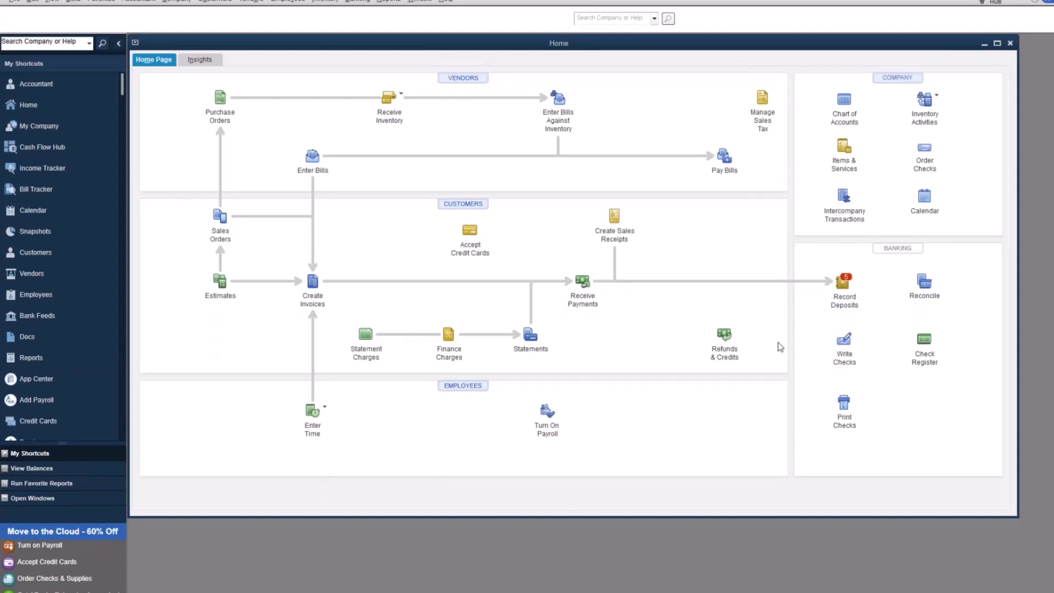
- Open Set Up Budgets from Company > Planning & Budgeting to view the FY2024 P&L by Account budget
{"action": "left_click", "coordinate": [176, 3]}
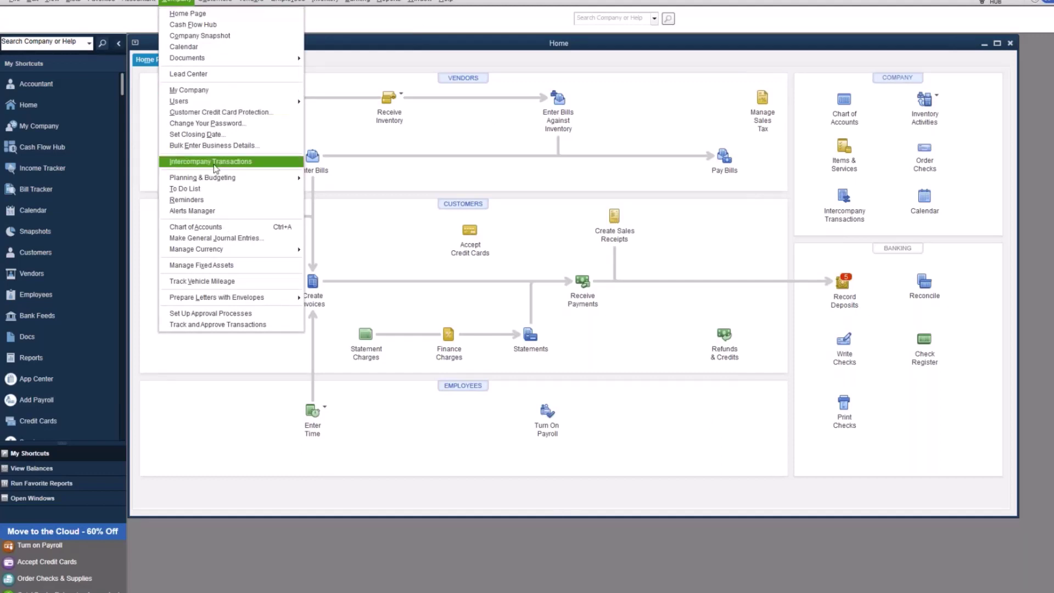
{"action": "mouse_move", "coordinate": [219, 179]}
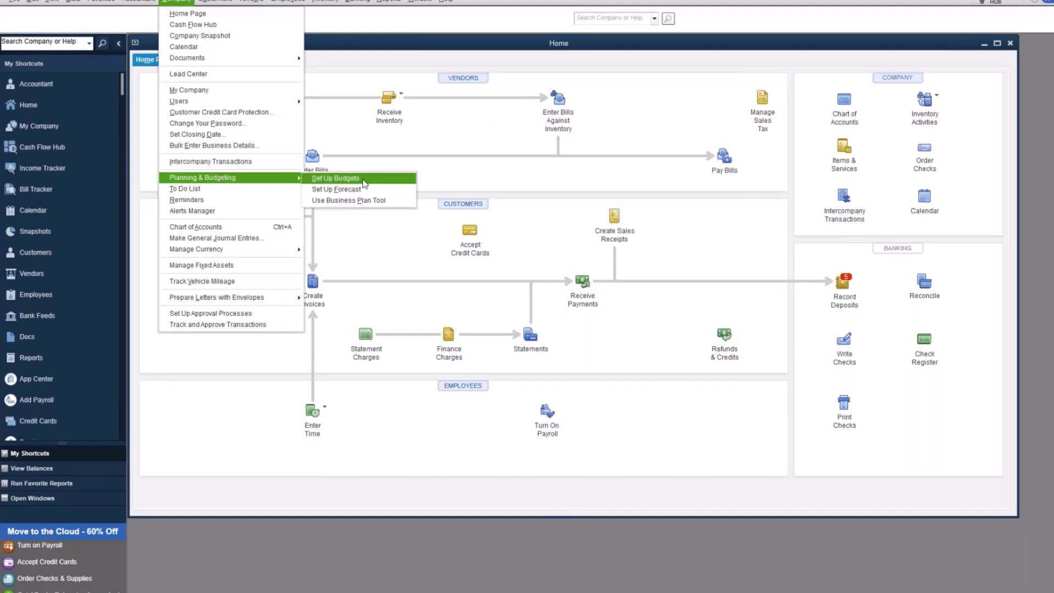
{"action": "left_click", "coordinate": [376, 184]}
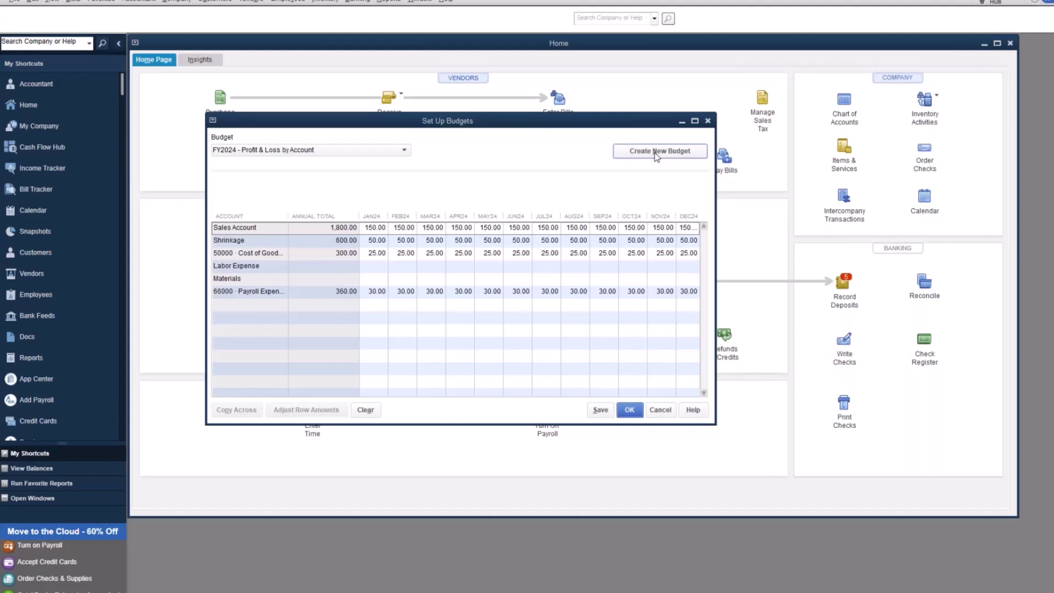
- Create a new 2024 Profit and Loss budget with Class criteria, built from scratch
{"action": "left_click", "coordinate": [656, 157]}
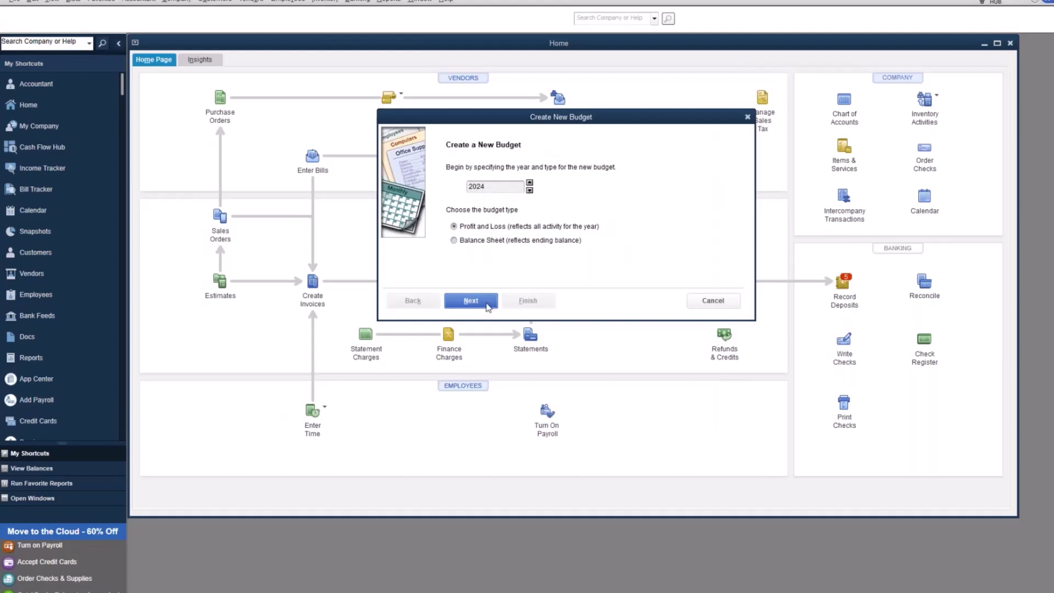
{"action": "left_click", "coordinate": [487, 304]}
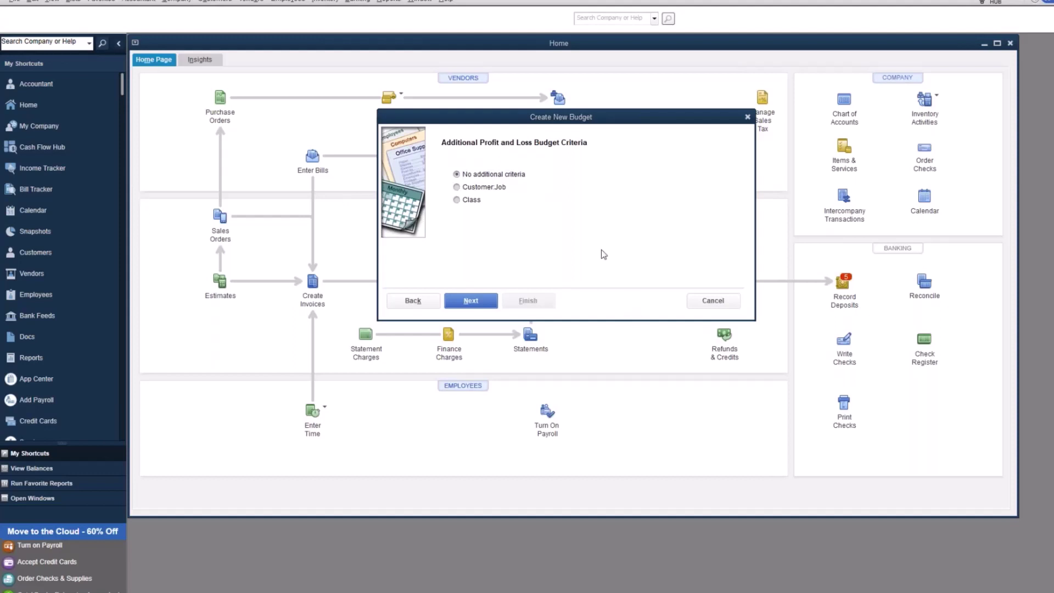
{"action": "left_click", "coordinate": [476, 201]}
{"action": "left_click", "coordinate": [479, 301]}
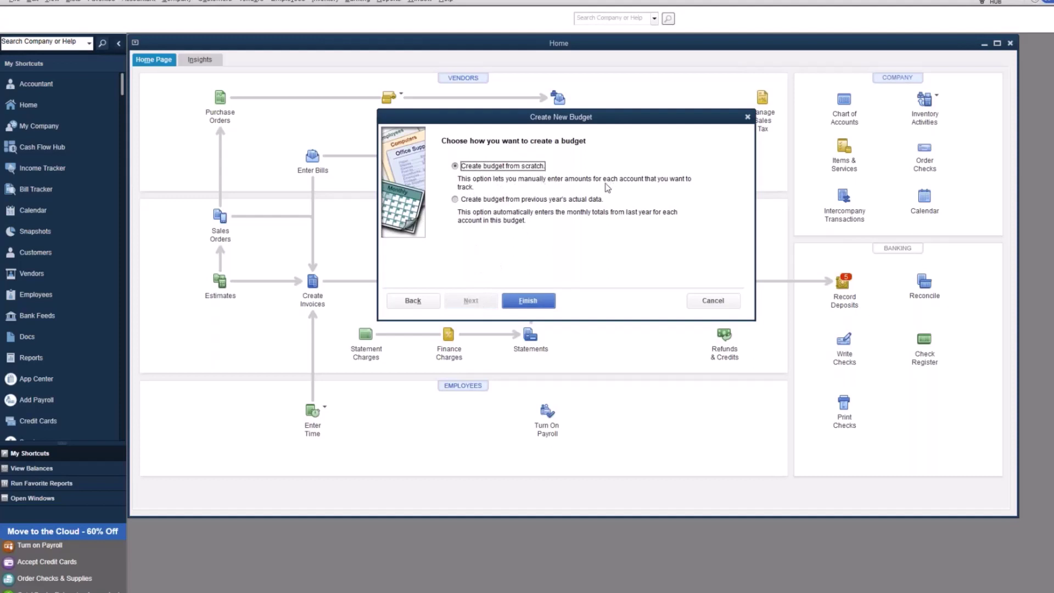
{"action": "left_click", "coordinate": [530, 301]}
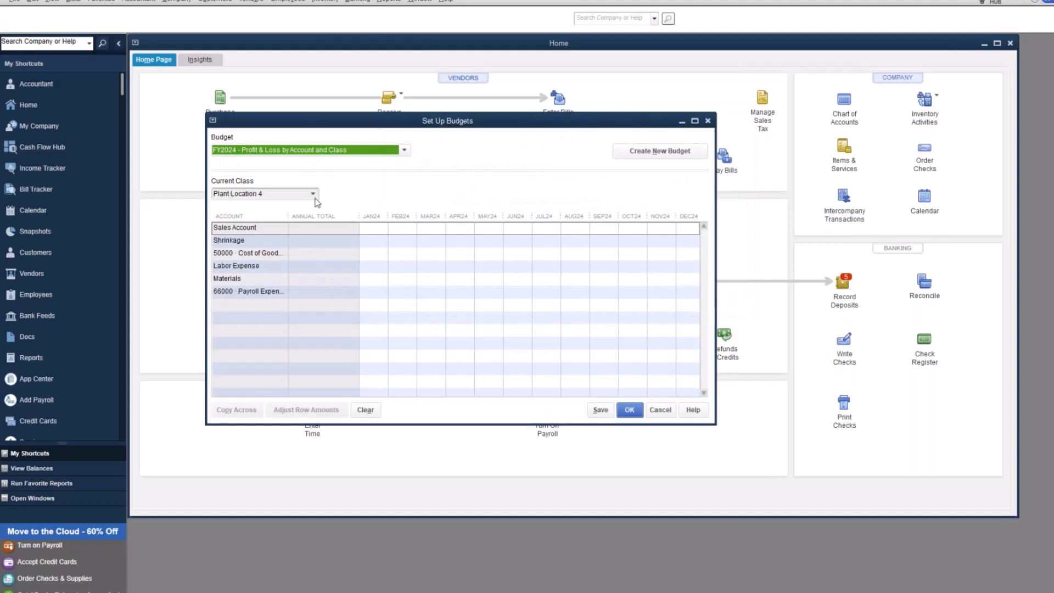
- Switch the current class to Plant Location 4 and budget Sales Account at 8,000 every month
{"action": "left_click", "coordinate": [315, 193]}
{"action": "left_click", "coordinate": [314, 194]}
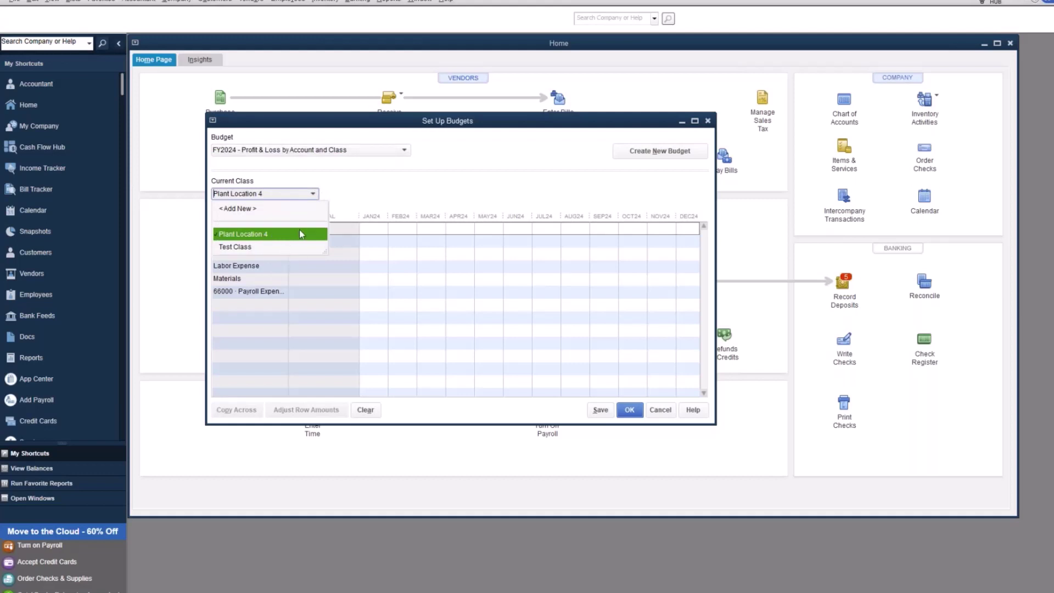
{"action": "left_click", "coordinate": [430, 328]}
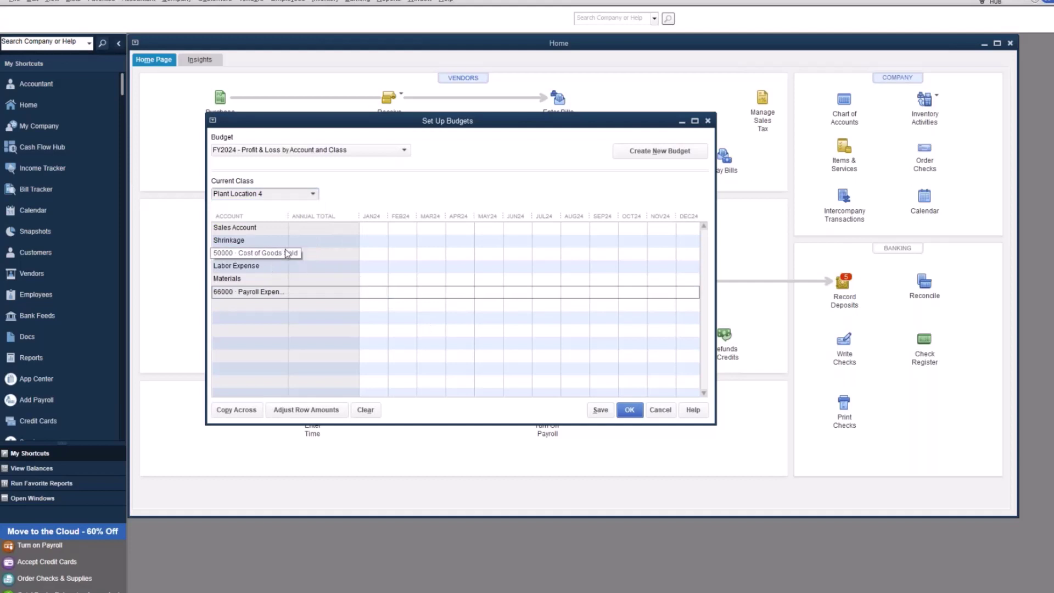
{"action": "left_click", "coordinate": [378, 229]}
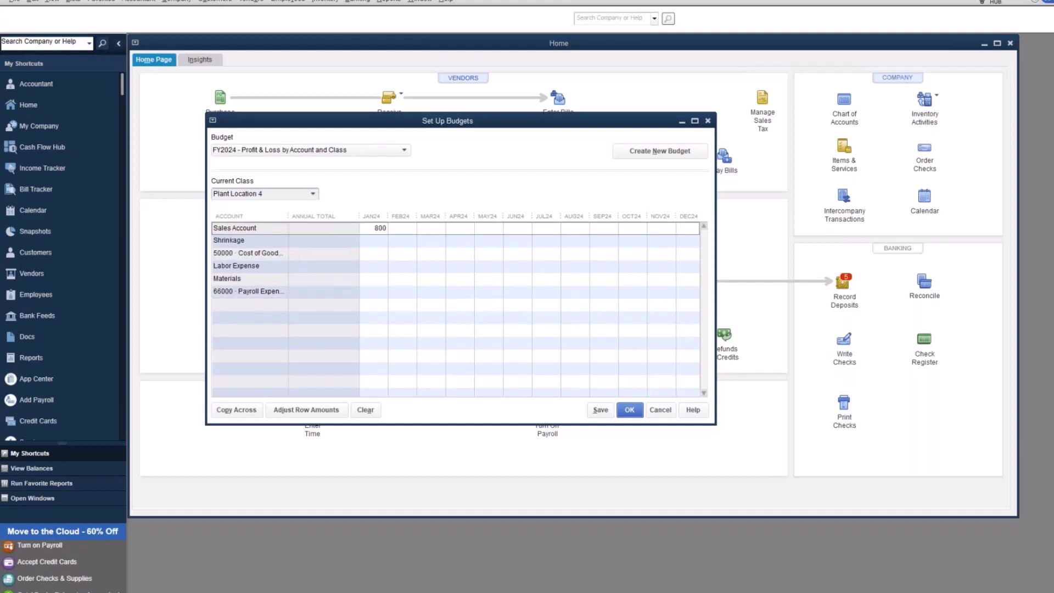
{"action": "key", "text": "Tab"}
{"action": "left_click", "coordinate": [256, 412]}
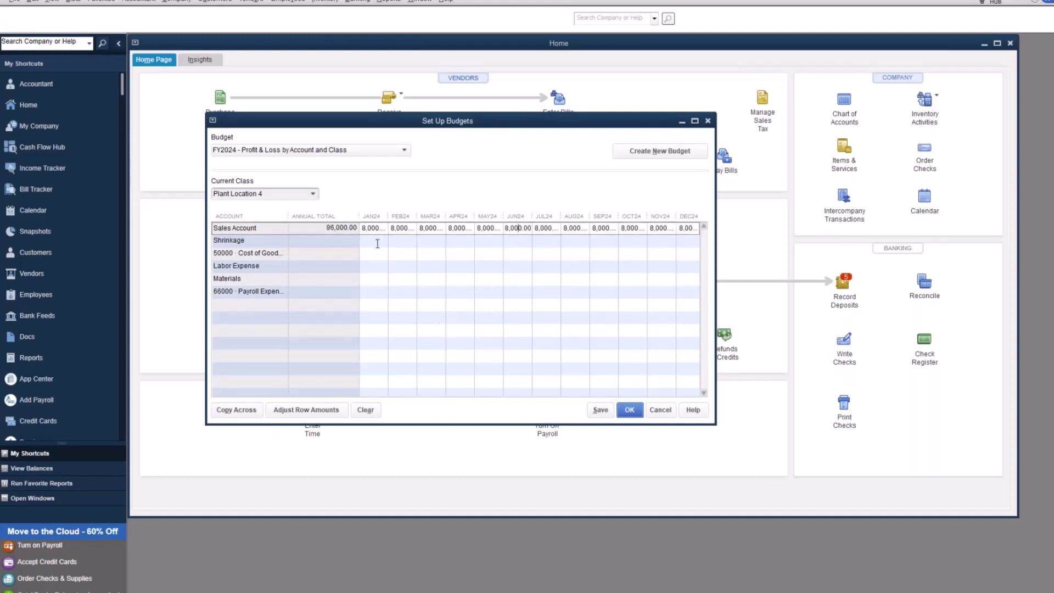
- Enter January amounts: Shrinkage 500, Cost of Goods 4,000, Labor 800, Materials 45, Payroll 700
{"action": "left_click", "coordinate": [376, 242]}
{"action": "type", "text": "500"}
{"action": "key", "text": "Tab"}
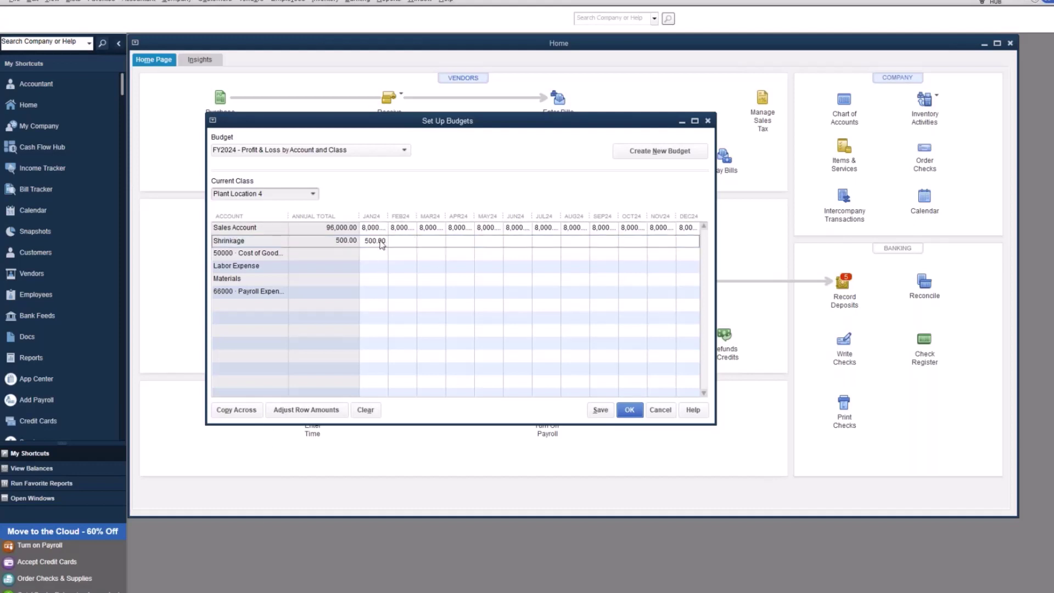
{"action": "left_click", "coordinate": [381, 253]}
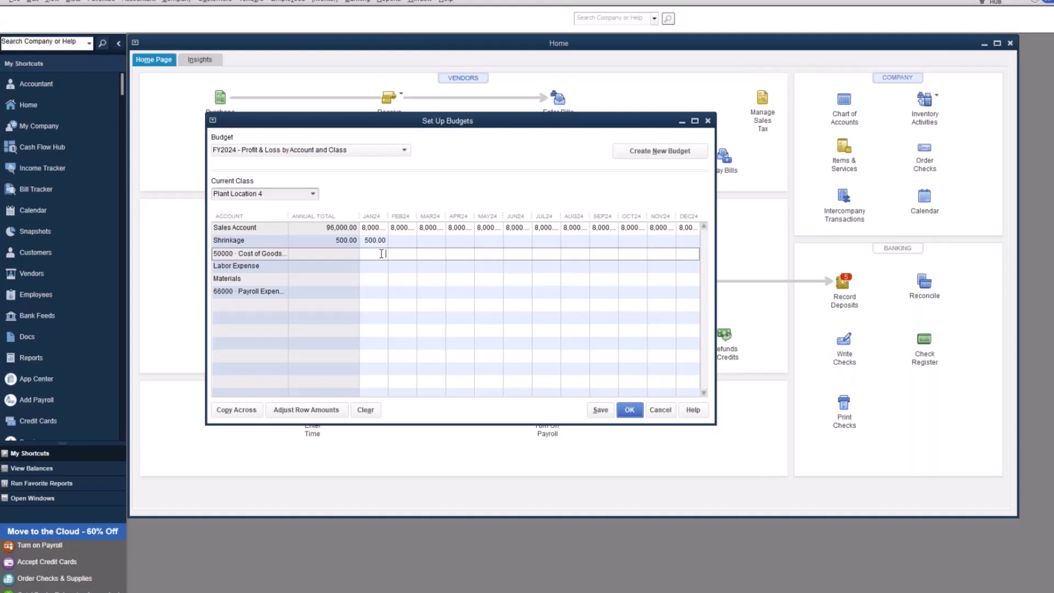
{"action": "left_click", "coordinate": [381, 268]}
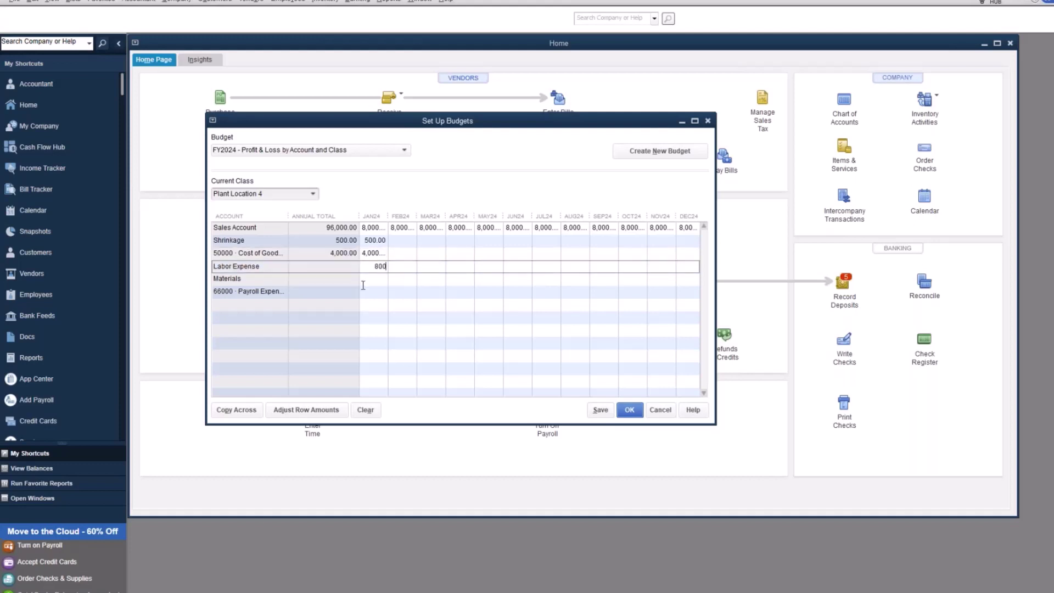
{"action": "left_click", "coordinate": [374, 280]}
{"action": "type", "text": "45"}
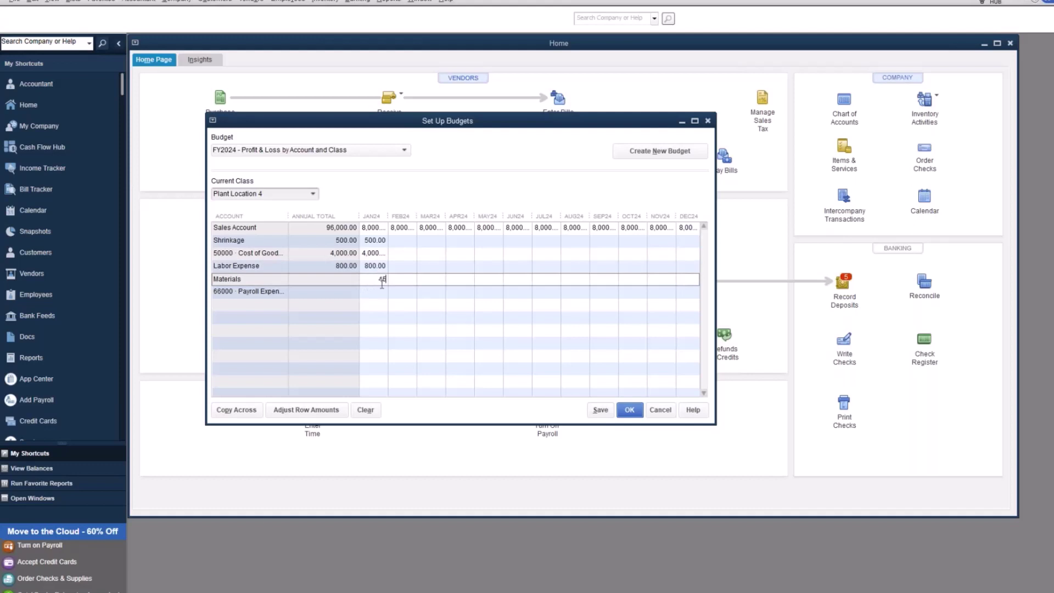
{"action": "left_click", "coordinate": [383, 291]}
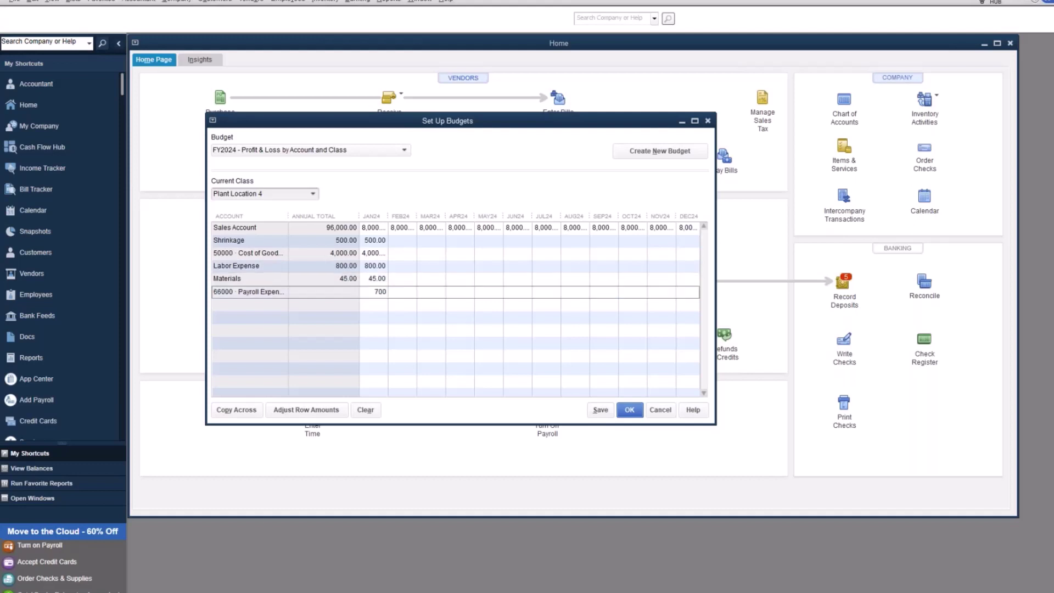
{"action": "type", "text": "700"}
{"action": "key", "text": "Tab"}
- Copy the January amounts across all months for Shrinkage, Cost of Goods, Labor, Materials and Payroll
{"action": "left_click", "coordinate": [385, 241]}
{"action": "left_click", "coordinate": [236, 409]}
{"action": "left_click", "coordinate": [373, 254]}
{"action": "left_click", "coordinate": [236, 409]}
{"action": "left_click", "coordinate": [375, 266]}
{"action": "left_click", "coordinate": [236, 409]}
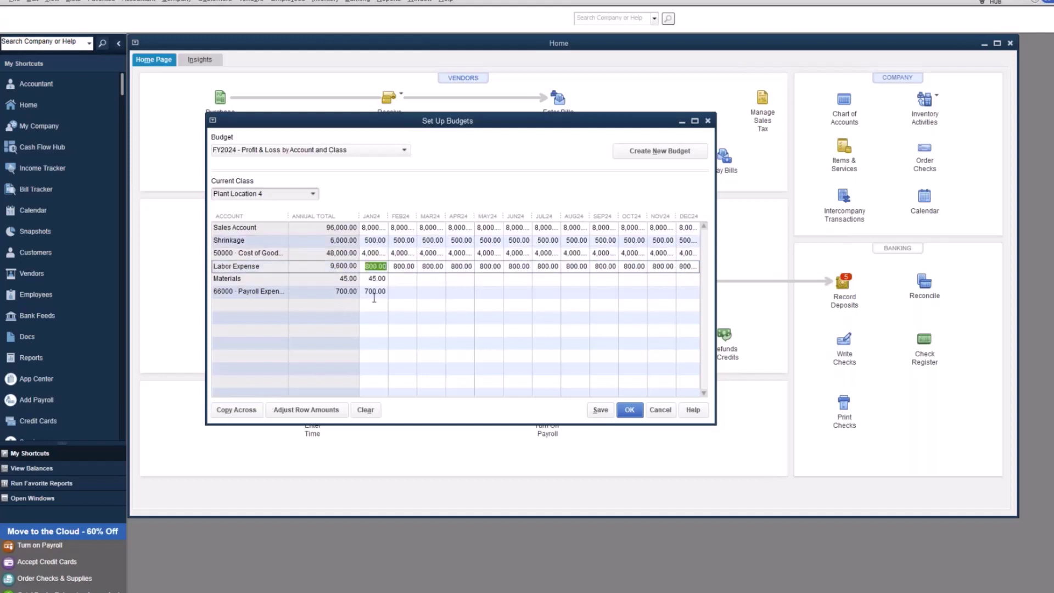
{"action": "left_click", "coordinate": [377, 278]}
{"action": "left_click", "coordinate": [236, 409]}
{"action": "left_click", "coordinate": [376, 291]}
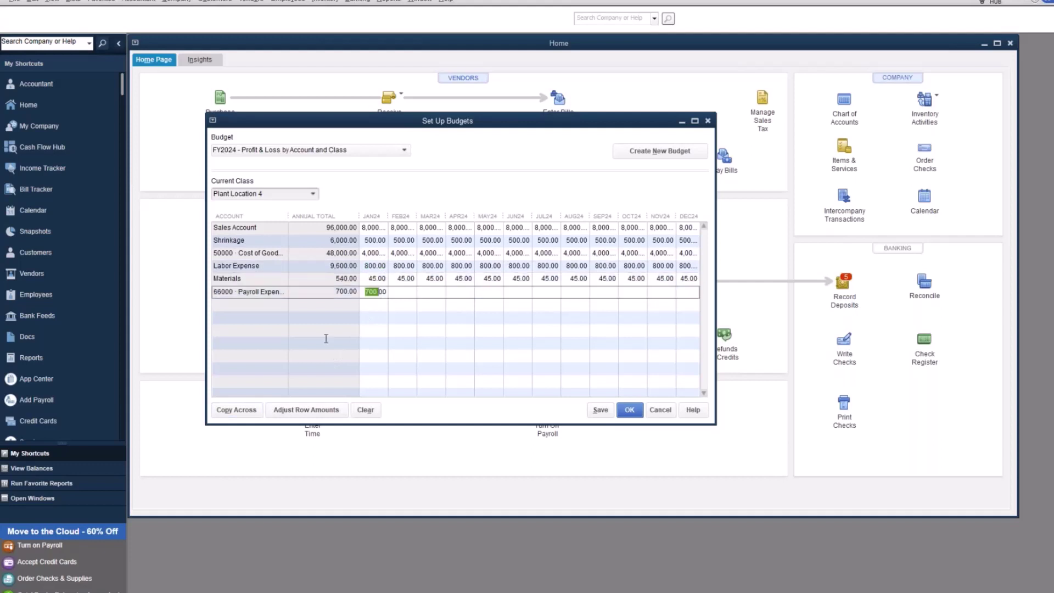
{"action": "left_click", "coordinate": [236, 410]}
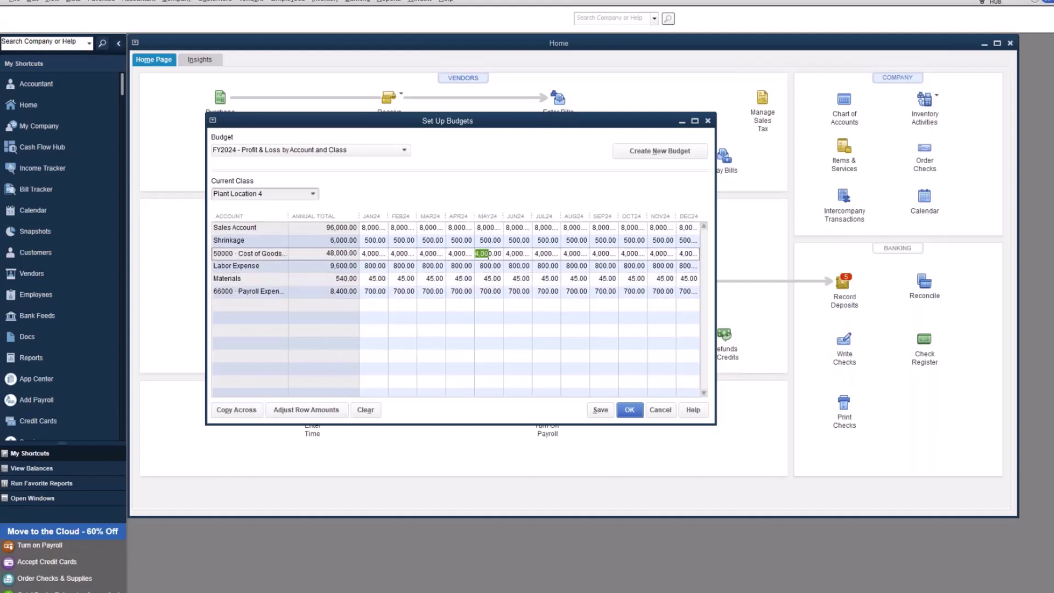
- Change the May Payroll Expense amount to 200 and save the Plant Location 4 budget
{"action": "left_click", "coordinate": [501, 265]}
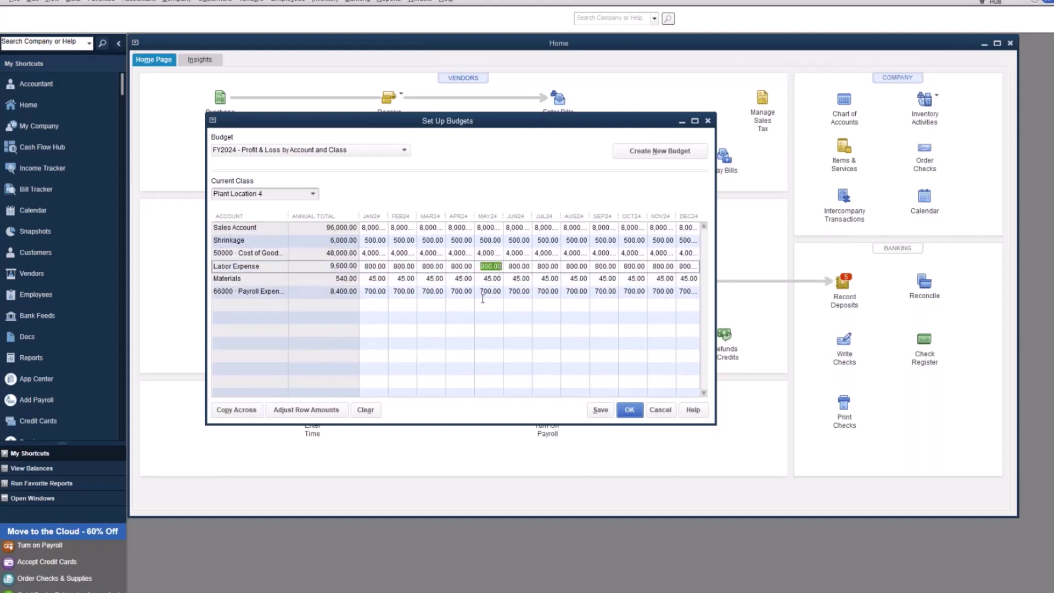
{"action": "left_click", "coordinate": [480, 292]}
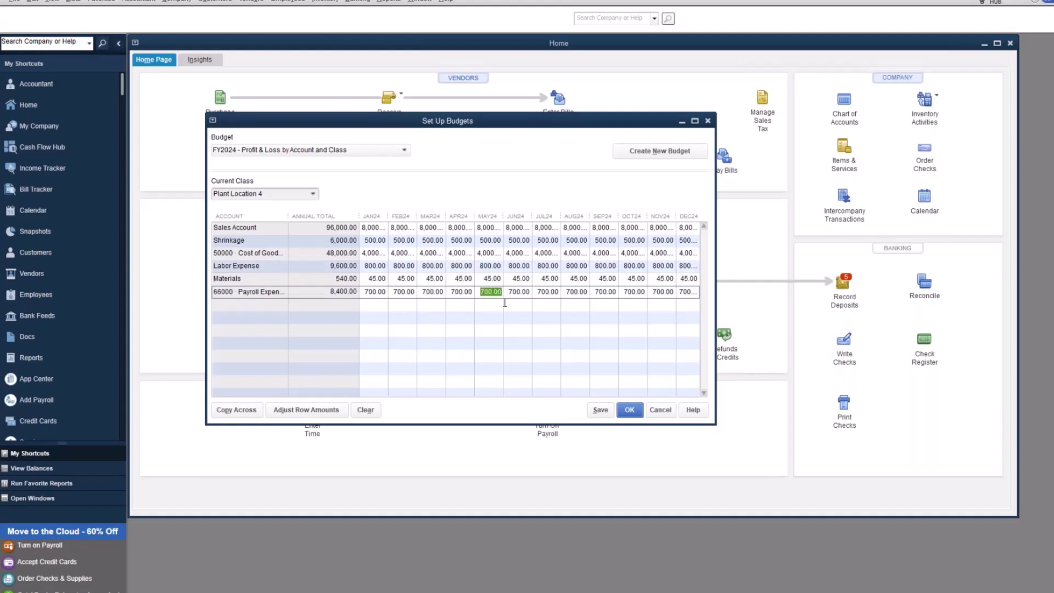
{"action": "type", "text": "200"}
{"action": "key", "text": "Return"}
{"action": "left_click", "coordinate": [598, 410]}
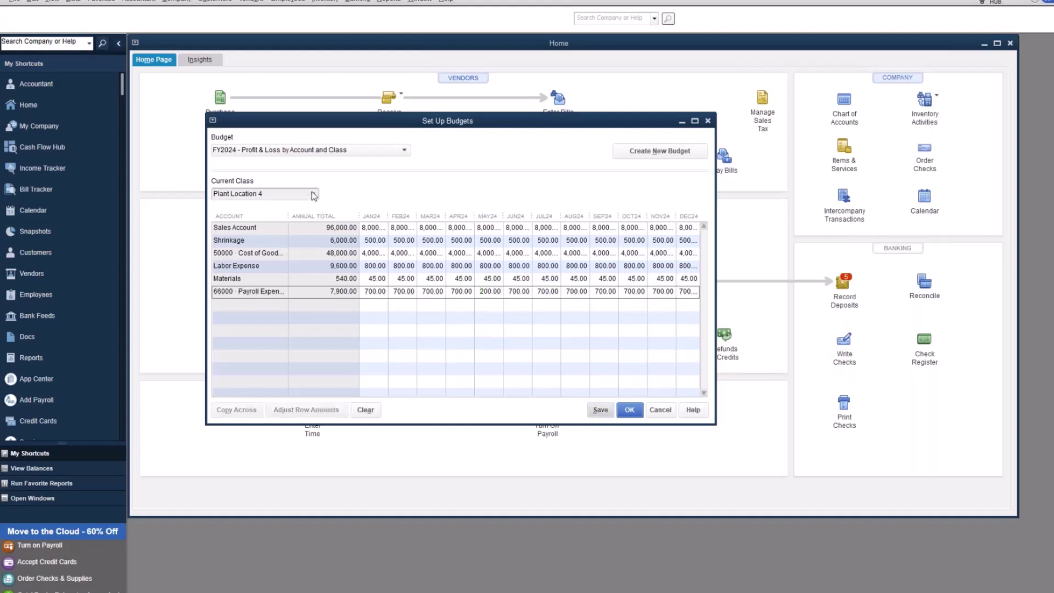
- Switch to Test Class and enter January amounts of 700 for Sales Account and 200 for Materials
{"action": "left_click", "coordinate": [312, 194]}
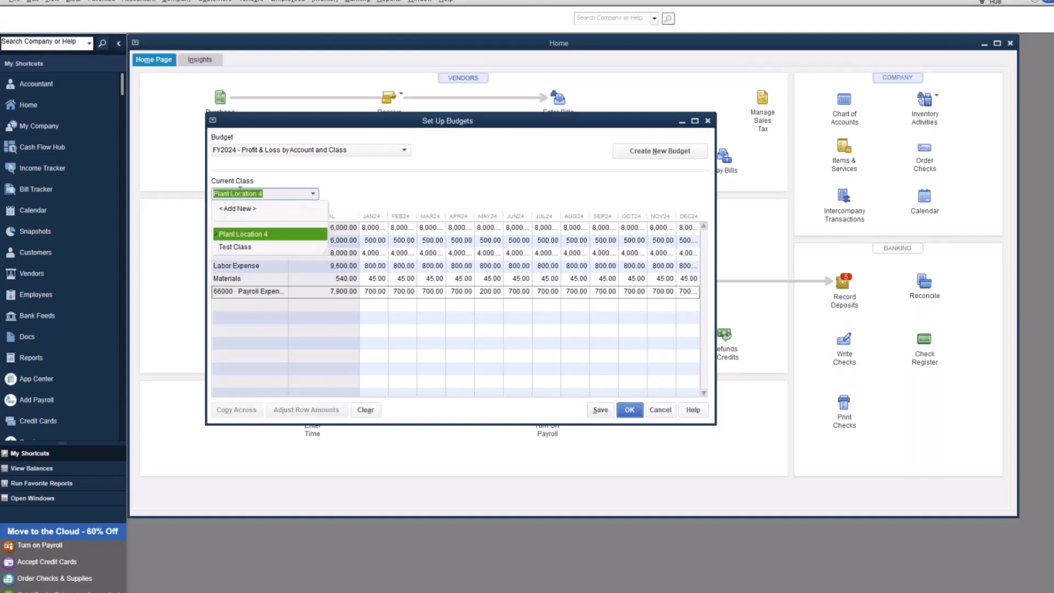
{"action": "left_click", "coordinate": [257, 250]}
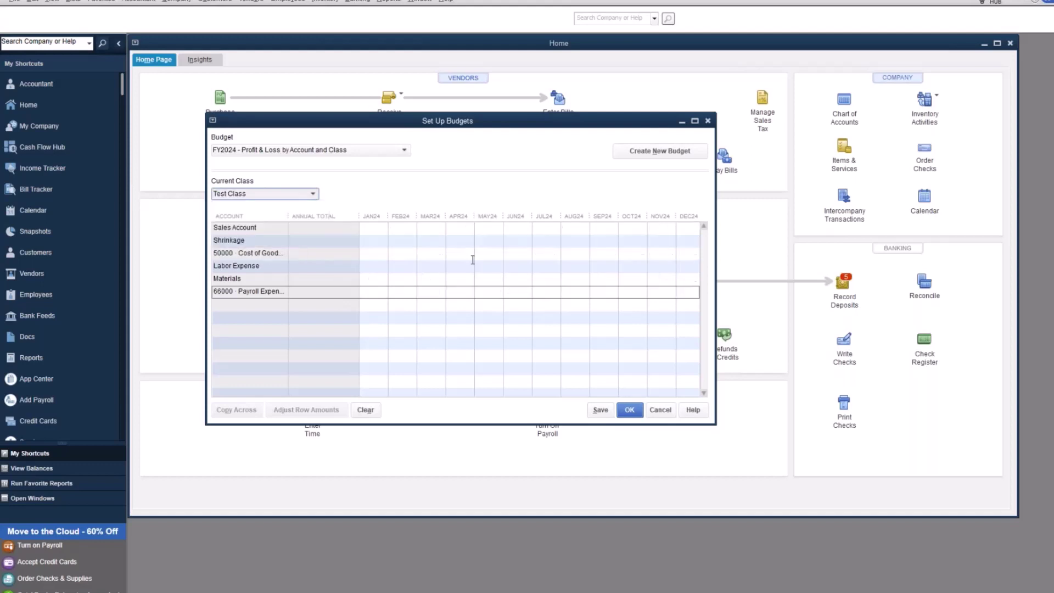
{"action": "left_click", "coordinate": [375, 227]}
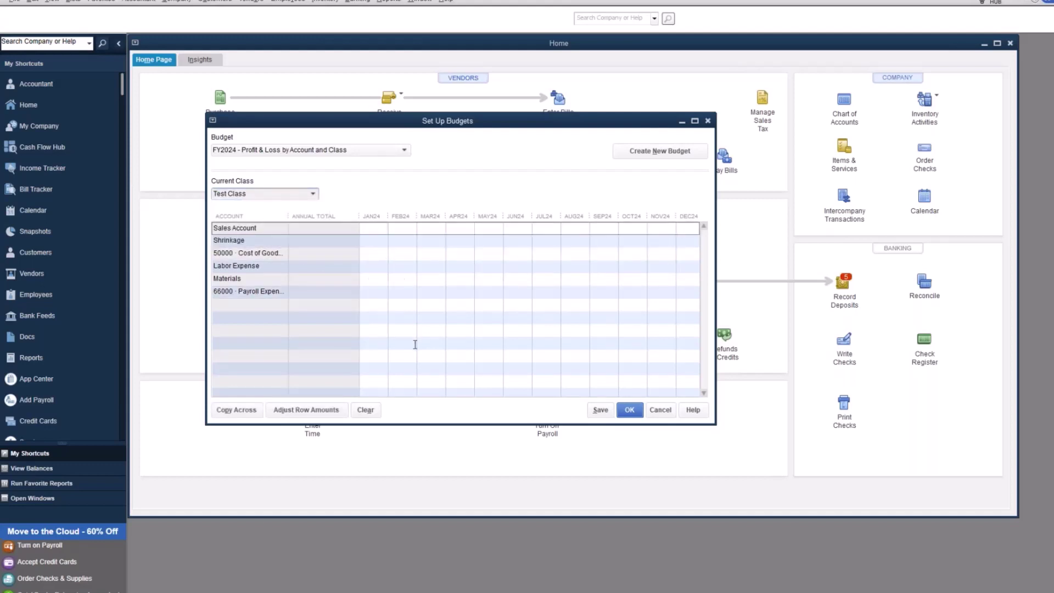
{"action": "type", "text": "700"}
{"action": "left_click", "coordinate": [390, 297]}
{"action": "left_click", "coordinate": [377, 281]}
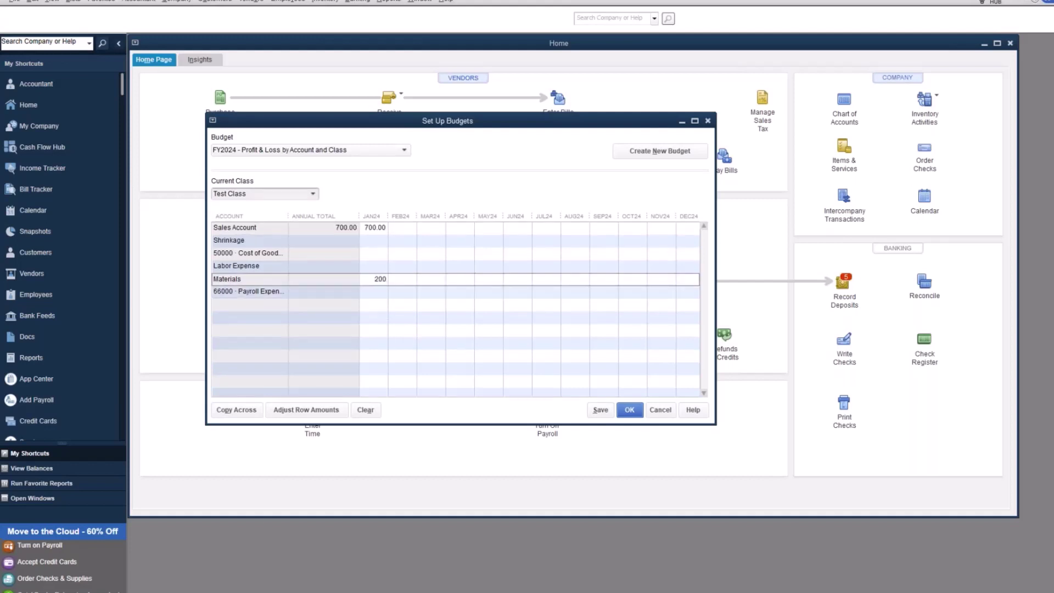
{"action": "left_click", "coordinate": [395, 302]}
- Copy the Materials 200 and Sales Account 700 amounts across every month
{"action": "left_click", "coordinate": [378, 281]}
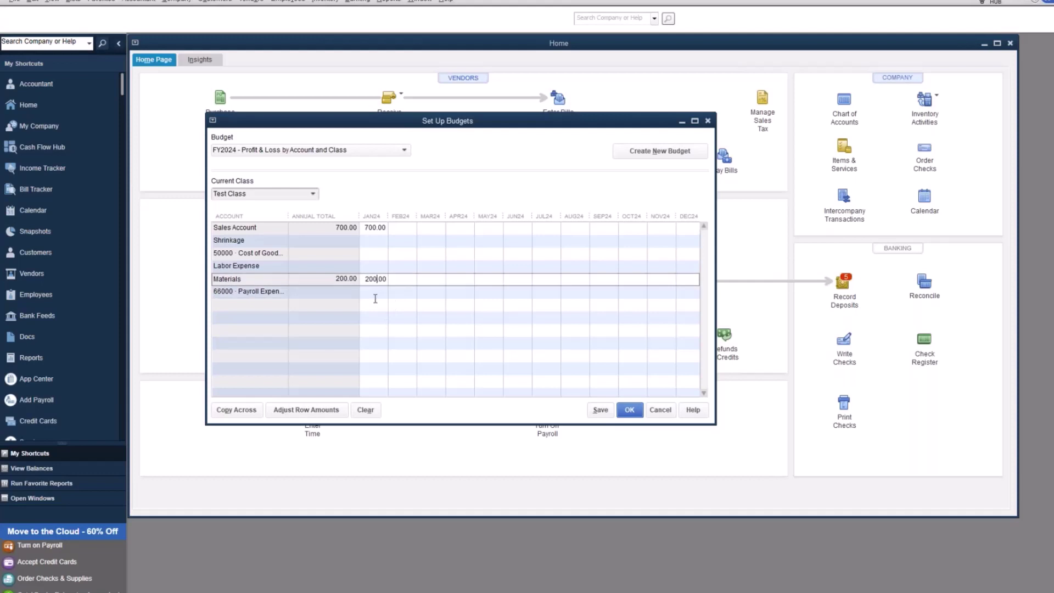
{"action": "left_click", "coordinate": [249, 411]}
{"action": "left_click", "coordinate": [377, 233]}
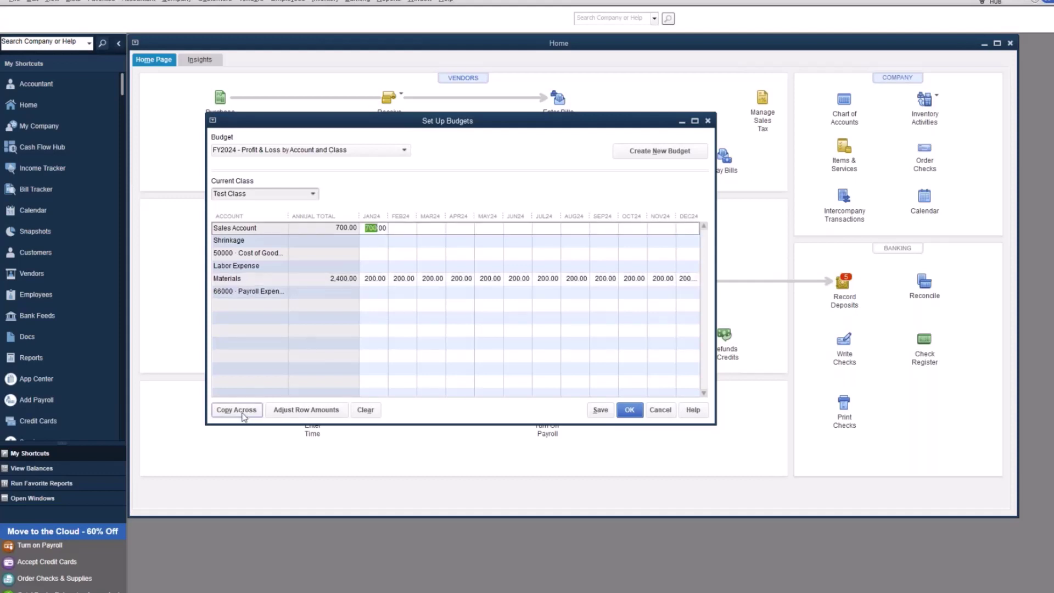
{"action": "left_click", "coordinate": [242, 410]}
- Save the budget and generate a Budget vs. Actual report from FY2024 P&L by Account and Class, Account by Class layout
{"action": "left_click", "coordinate": [628, 411]}
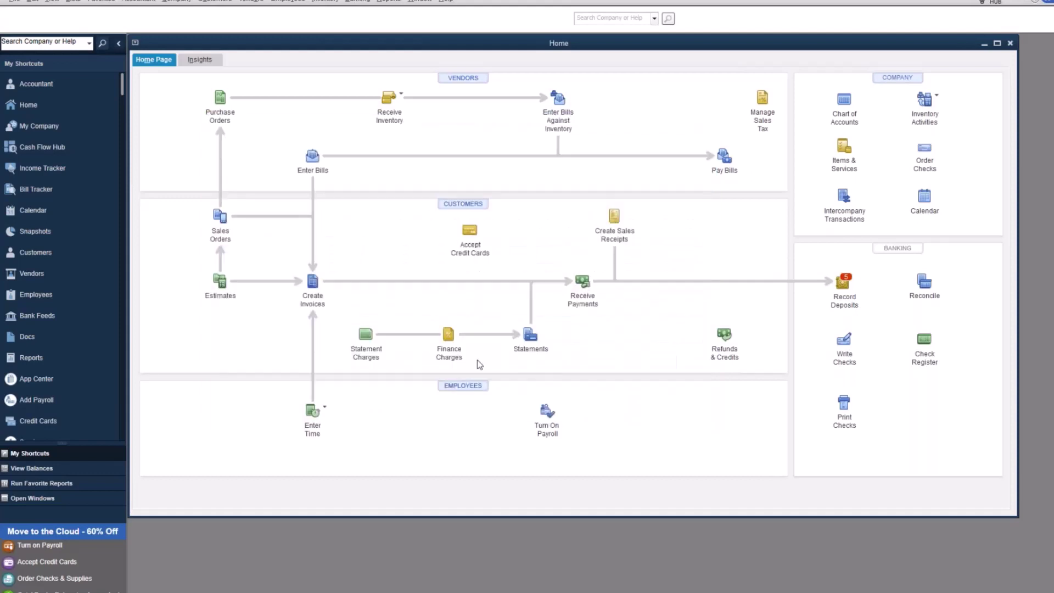
{"action": "left_click", "coordinate": [388, 2]}
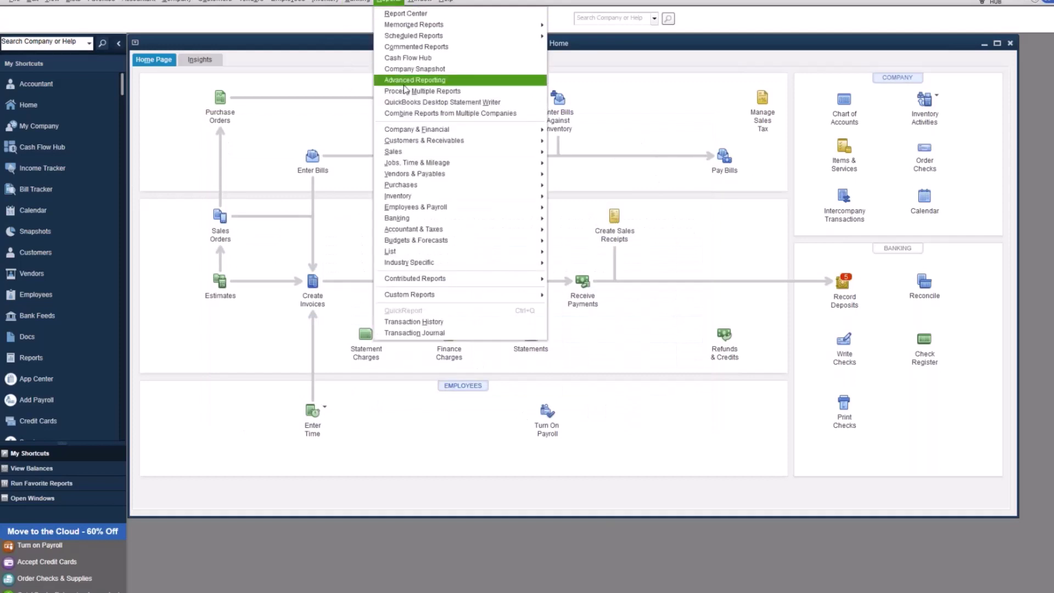
{"action": "mouse_move", "coordinate": [431, 223]}
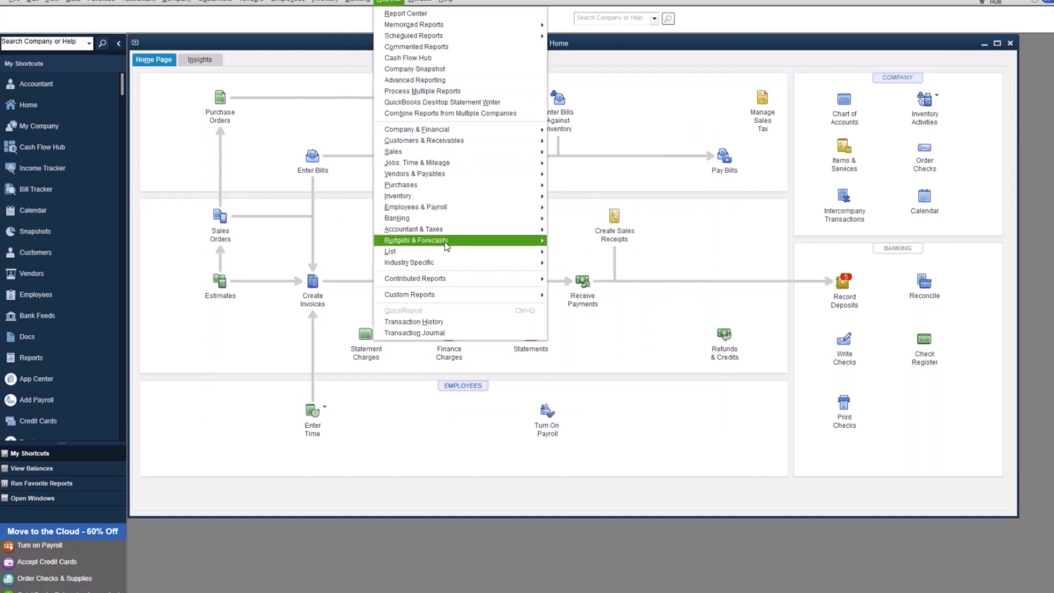
{"action": "mouse_move", "coordinate": [446, 243]}
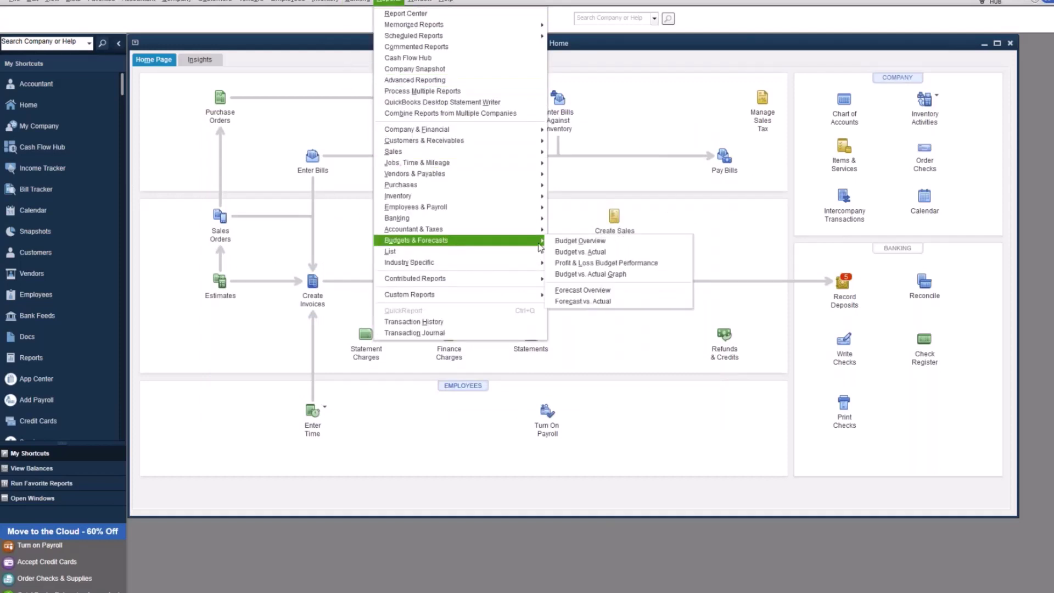
{"action": "left_click", "coordinate": [611, 257]}
{"action": "left_click", "coordinate": [629, 195]}
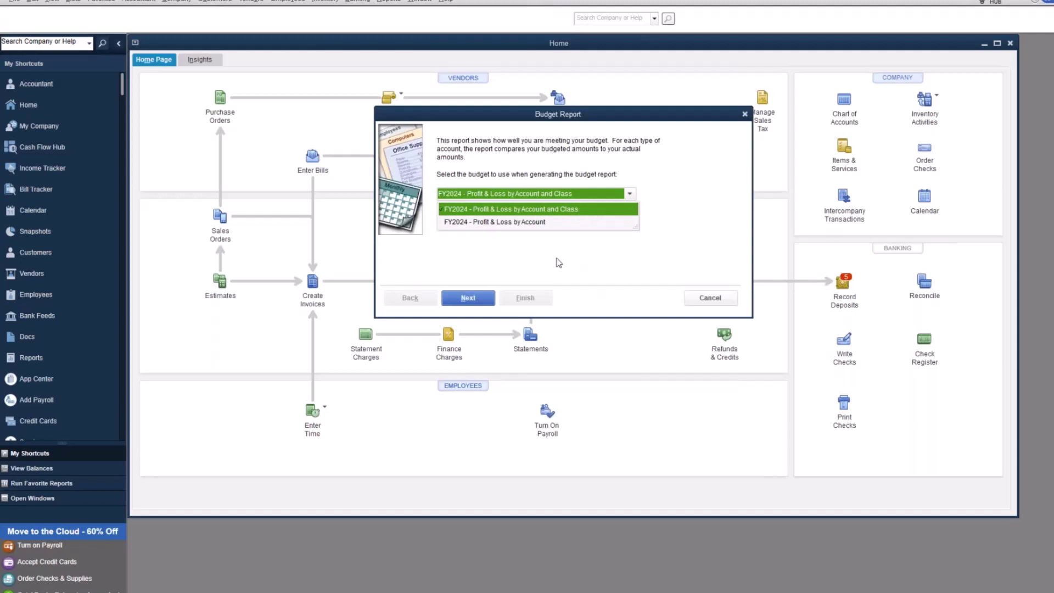
{"action": "left_click", "coordinate": [469, 302]}
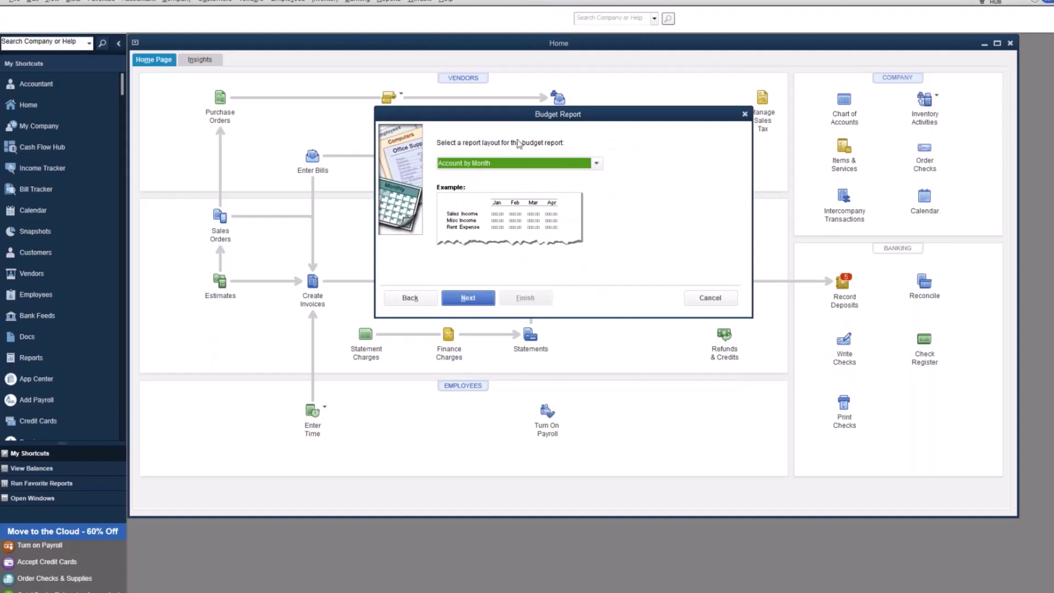
{"action": "left_click", "coordinate": [596, 164]}
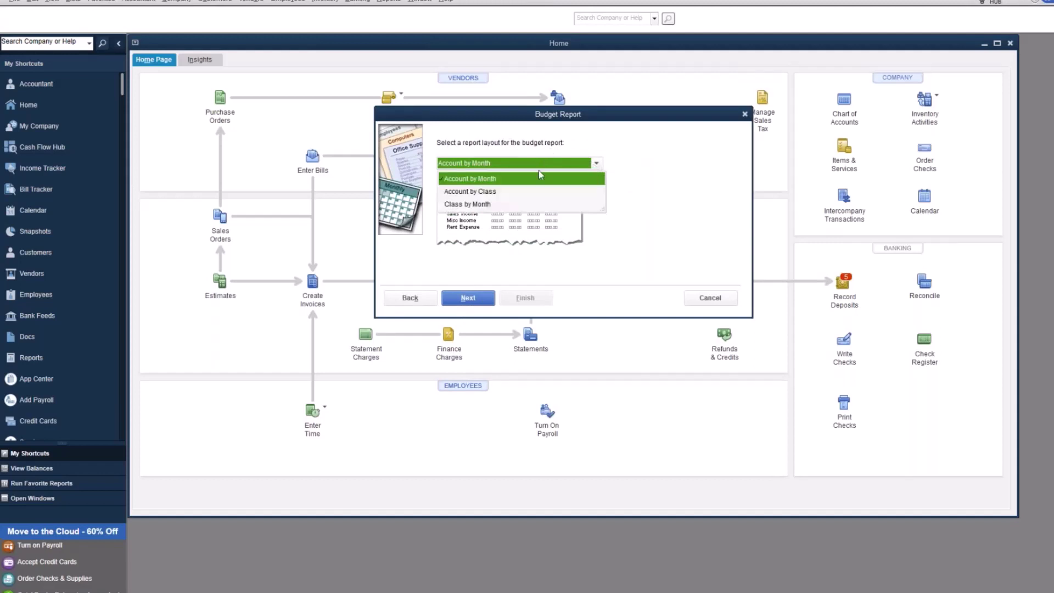
{"action": "left_click", "coordinate": [501, 196]}
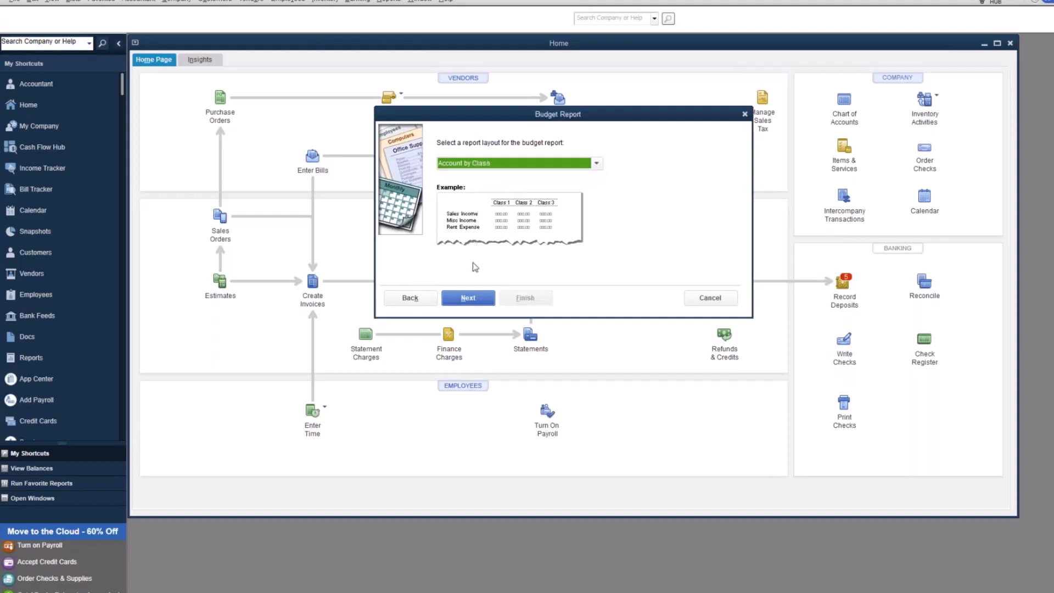
{"action": "left_click", "coordinate": [475, 300]}
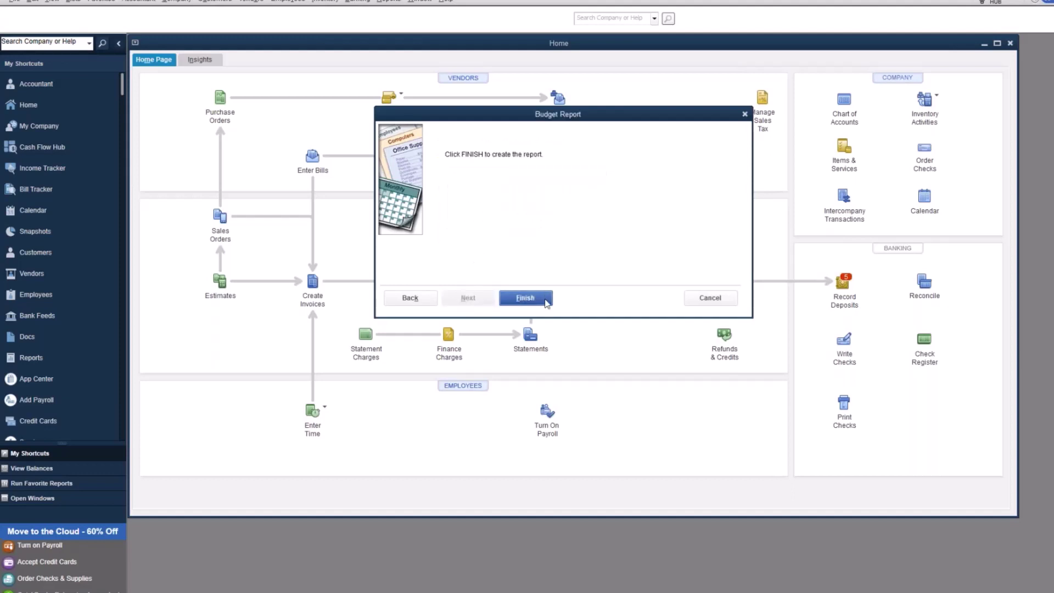
{"action": "left_click", "coordinate": [546, 300]}
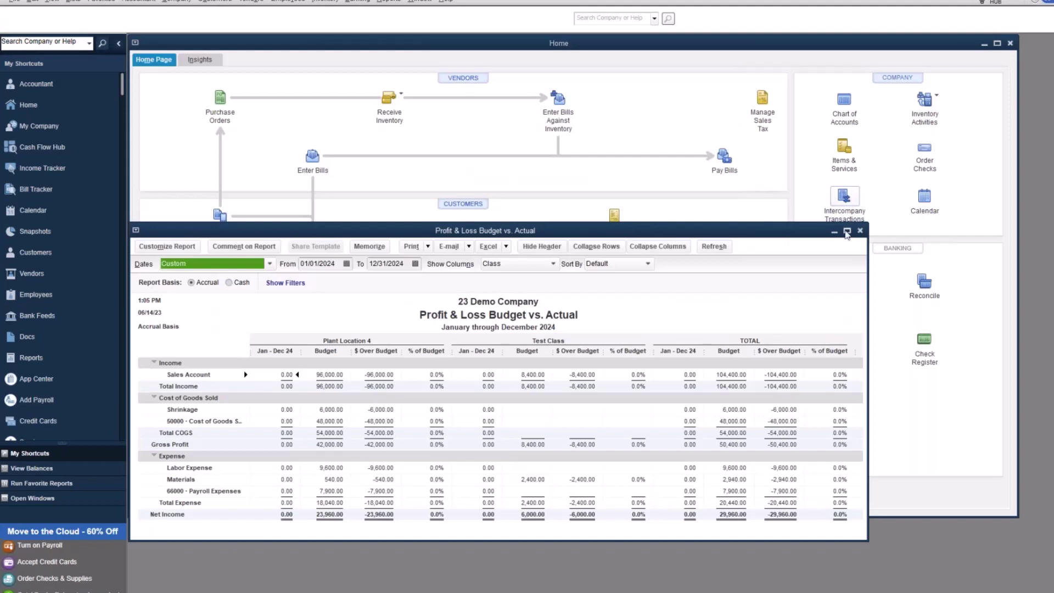
- Maximize the Budget vs. Actual report and confirm its Customize Report display settings
{"action": "left_click", "coordinate": [847, 231]}
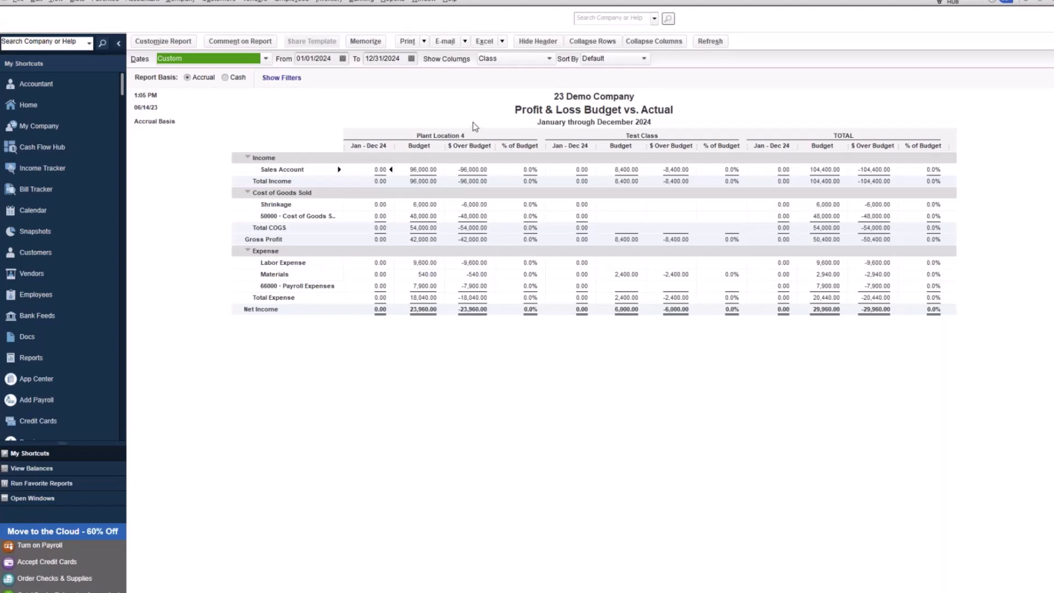
{"action": "left_click", "coordinate": [163, 41]}
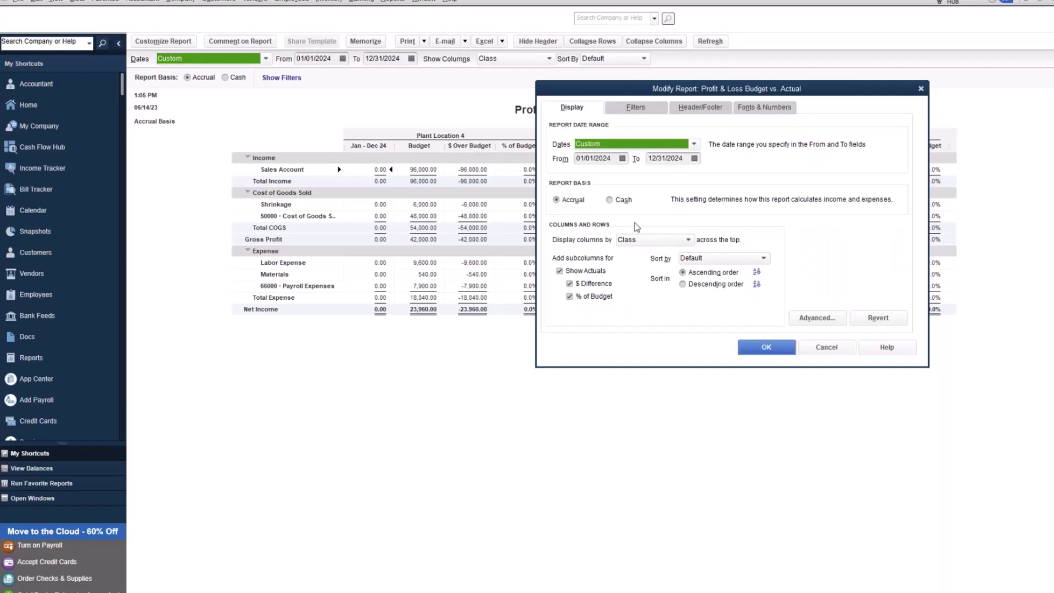
{"action": "left_click", "coordinate": [765, 348]}
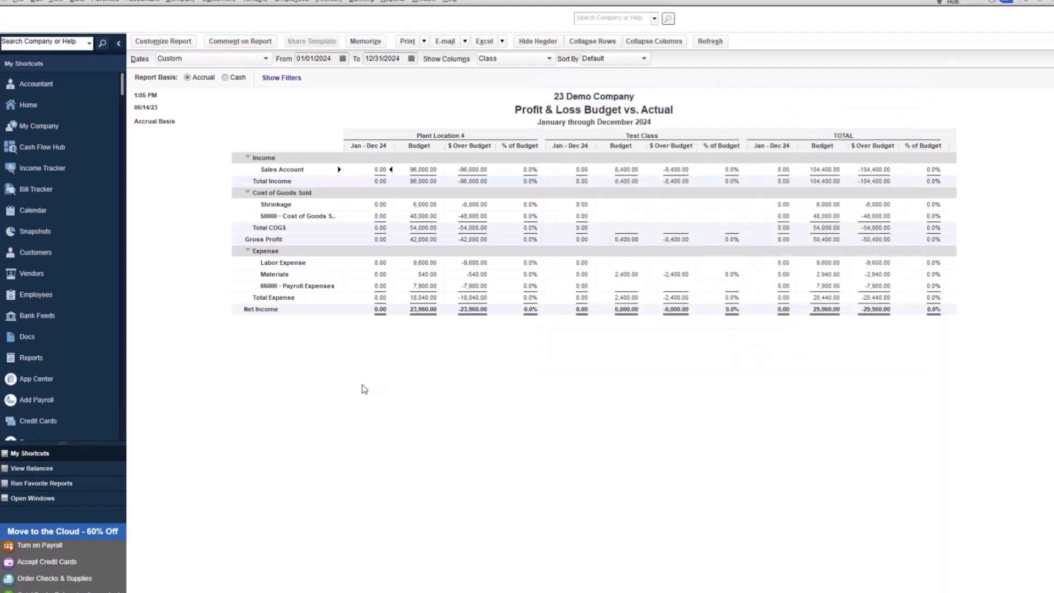
- Reopen Set Up Budgets on the FY2024 Account and Class budget with Test Class as current class
{"action": "left_click", "coordinate": [180, 2]}
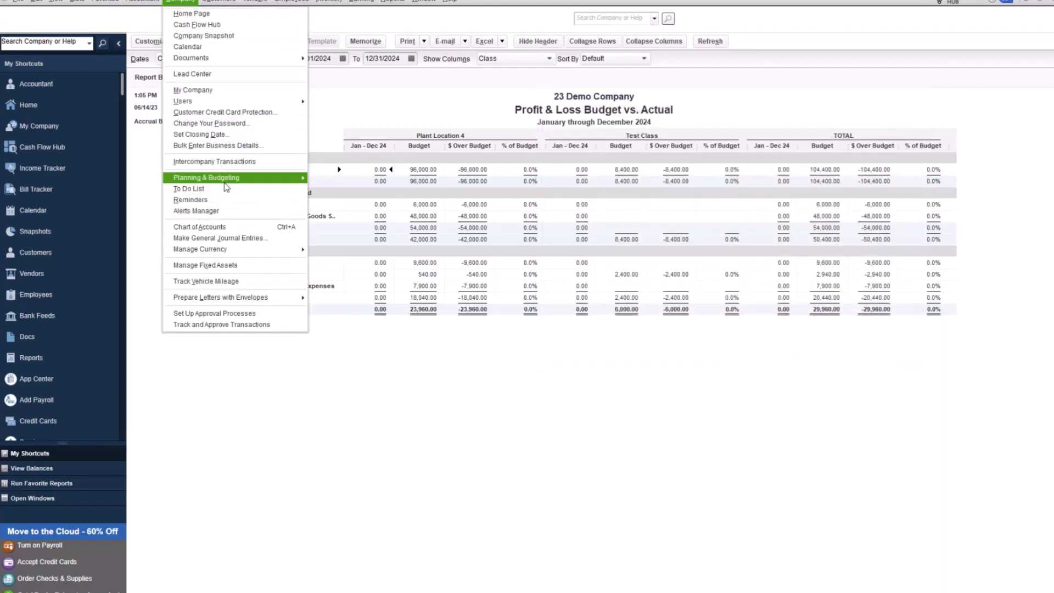
{"action": "mouse_move", "coordinate": [235, 180]}
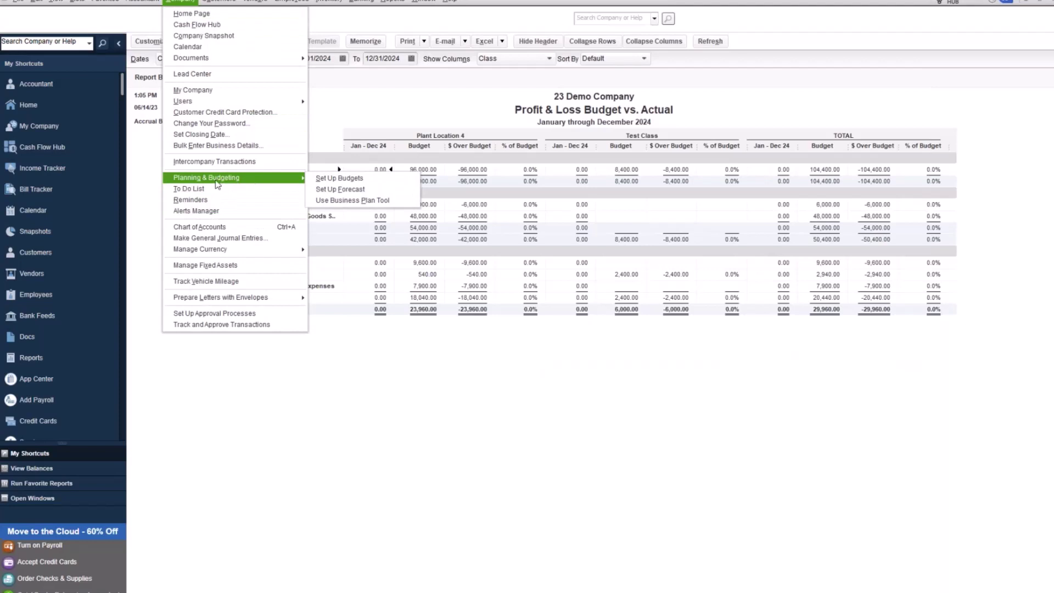
{"action": "left_click", "coordinate": [378, 180]}
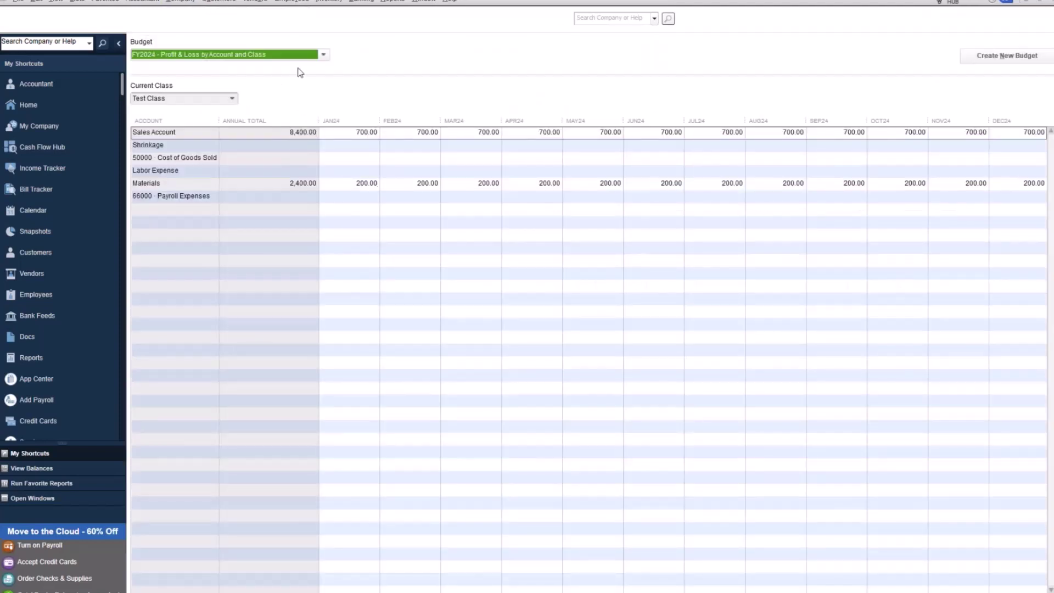
{"action": "left_click", "coordinate": [324, 58]}
{"action": "left_click", "coordinate": [281, 66]}
{"action": "left_click", "coordinate": [225, 103]}
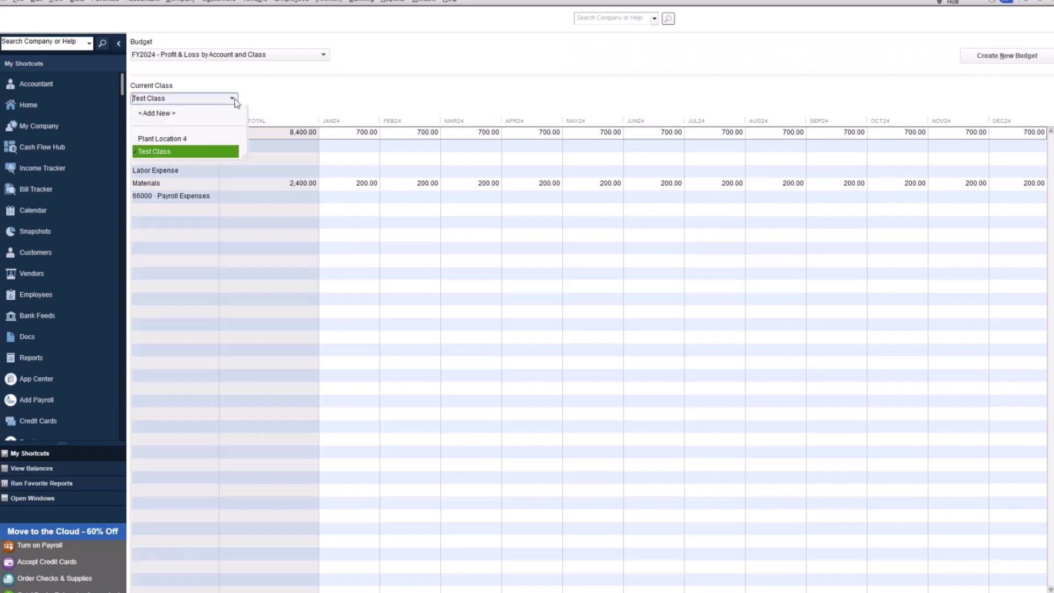
{"action": "left_click", "coordinate": [232, 98]}
{"action": "left_click", "coordinate": [233, 99]}
- Check the Sales Account February amount, then switch to the FY2024 P&L by Account budget
{"action": "left_click", "coordinate": [436, 133]}
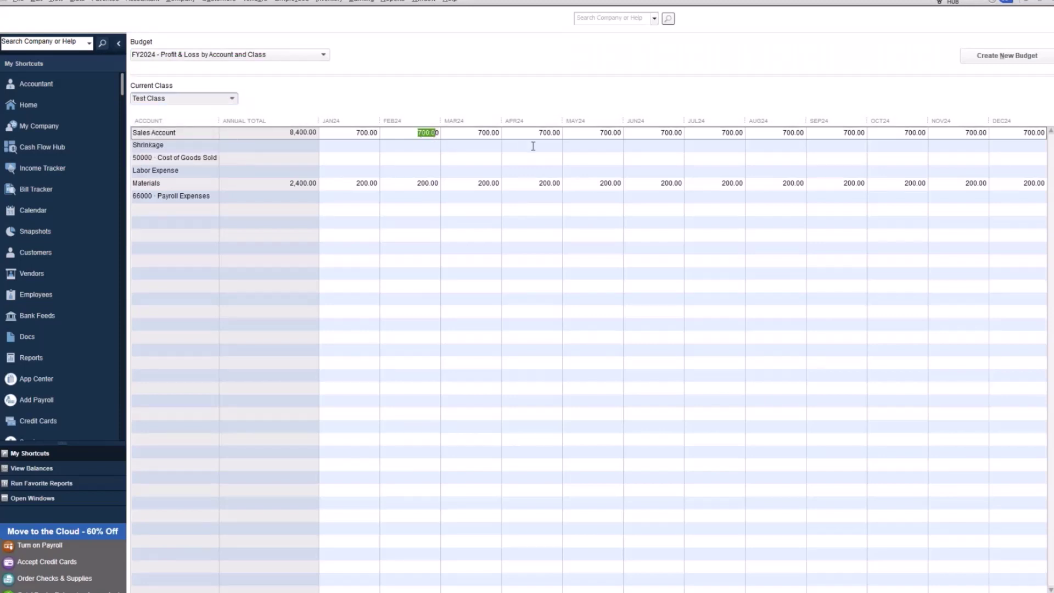
{"action": "left_click", "coordinate": [313, 56]}
{"action": "left_click", "coordinate": [302, 68]}
{"action": "left_click", "coordinate": [519, 199]}
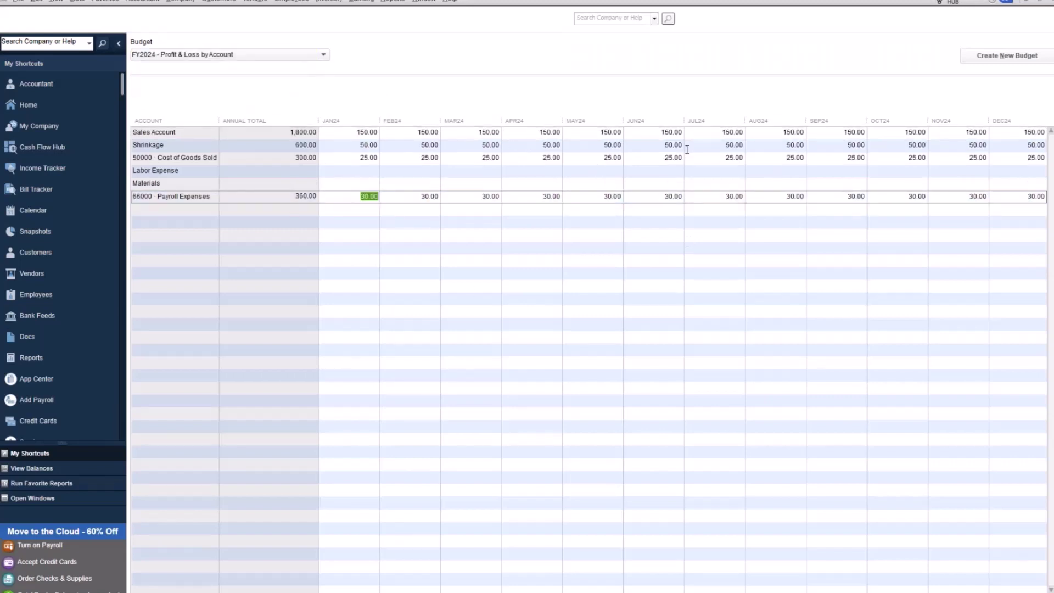
- Run Create New Budget for 2024 Profit and Loss with no additional criteria, reopening the existing budget
{"action": "left_click", "coordinate": [1005, 56]}
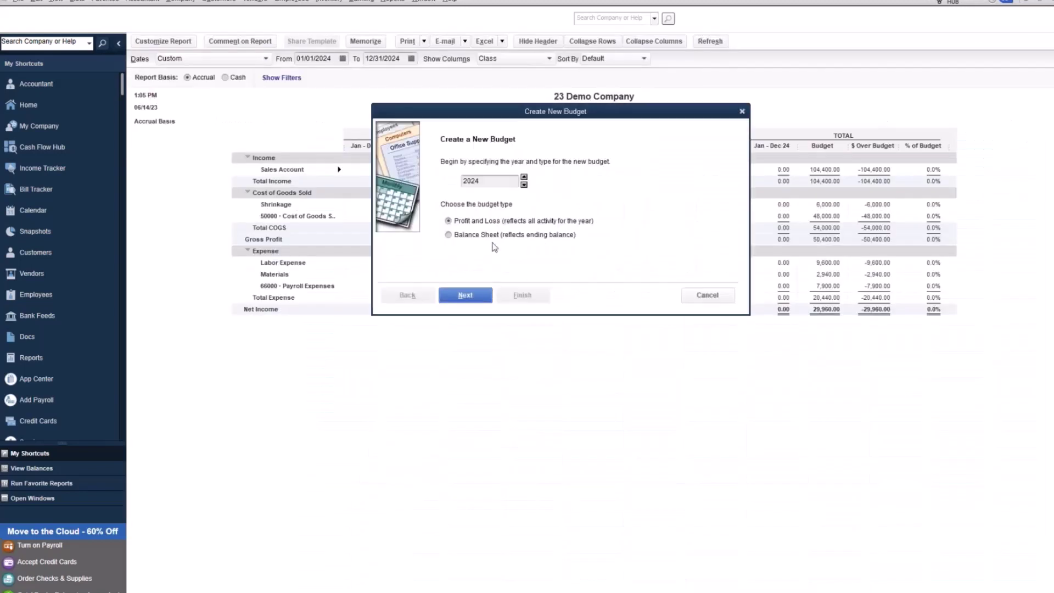
{"action": "left_click", "coordinate": [464, 296]}
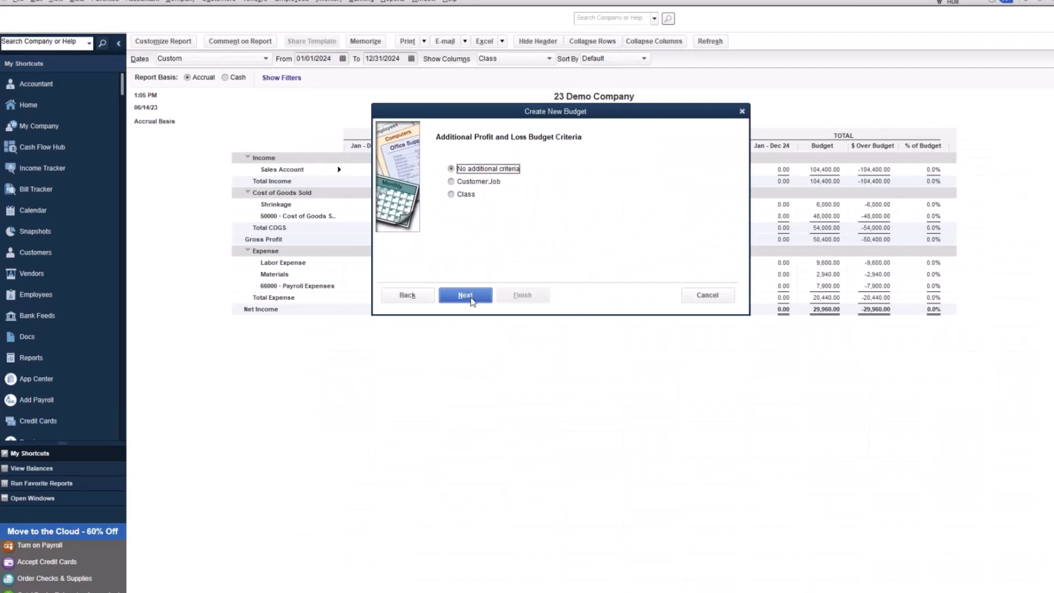
{"action": "left_click", "coordinate": [465, 296]}
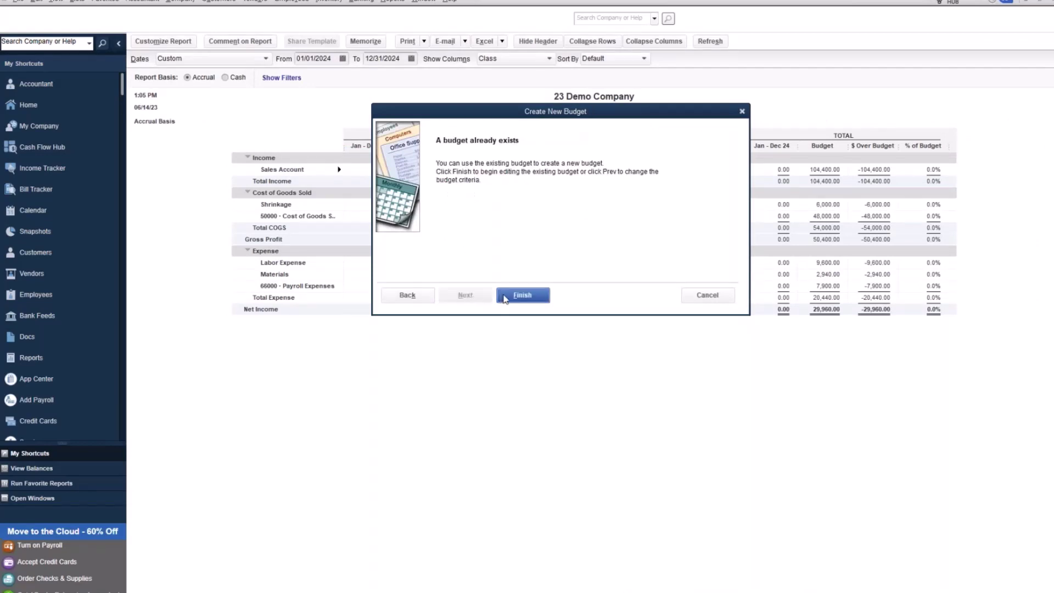
{"action": "left_click", "coordinate": [522, 296]}
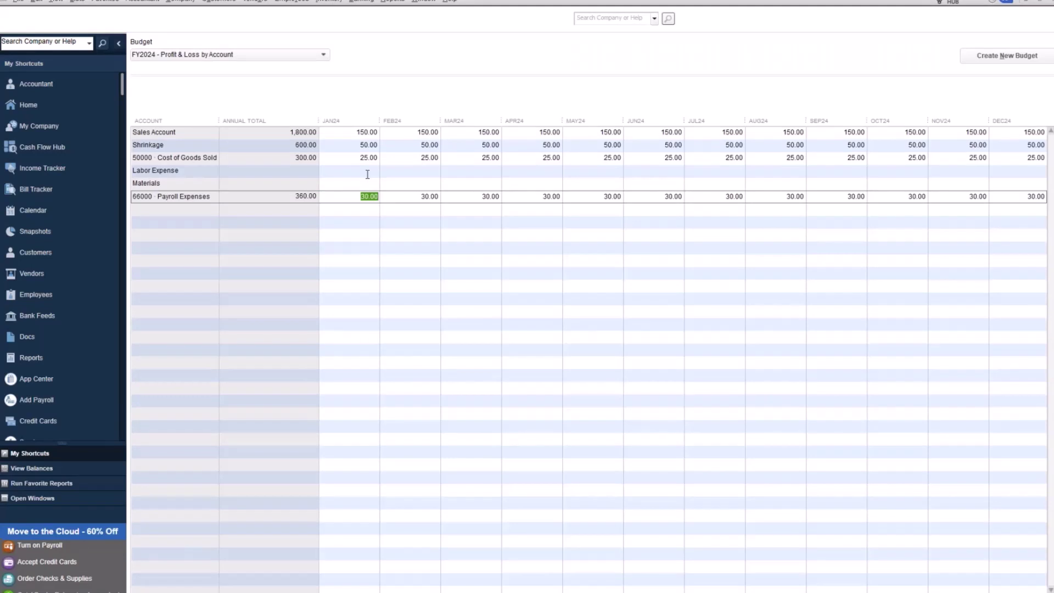
- Set Sales Account January to 300 in the by-Account budget and copy it across all months
{"action": "left_click", "coordinate": [356, 133]}
{"action": "left_click_drag", "start_coordinate": [351, 132], "coordinate": [396, 144]}
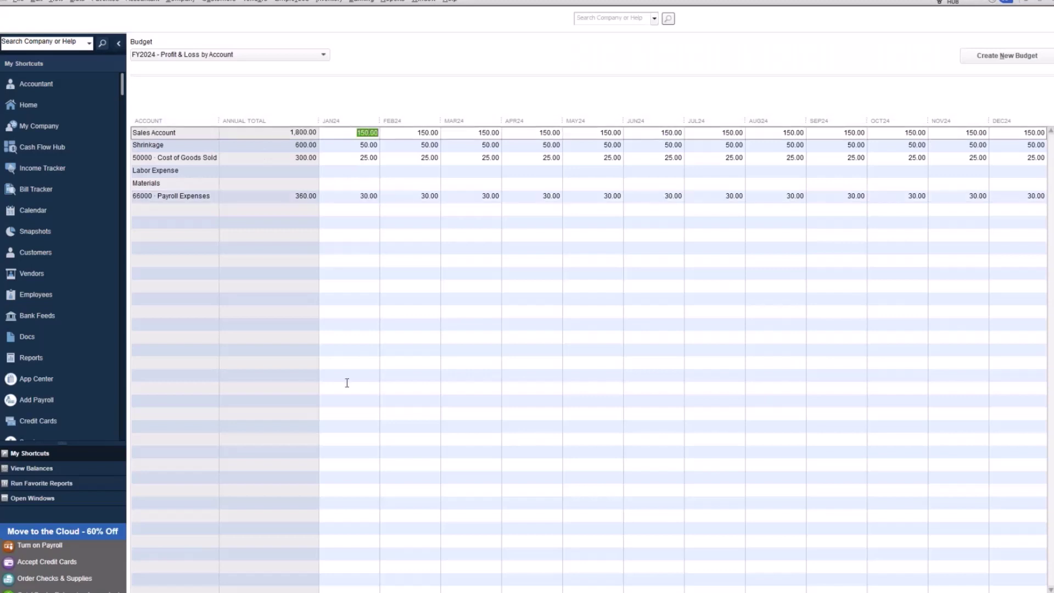
{"action": "type", "text": "30"}
{"action": "left_click", "coordinate": [387, 193]}
{"action": "left_click", "coordinate": [361, 133]}
{"action": "key", "text": "alt+c"}
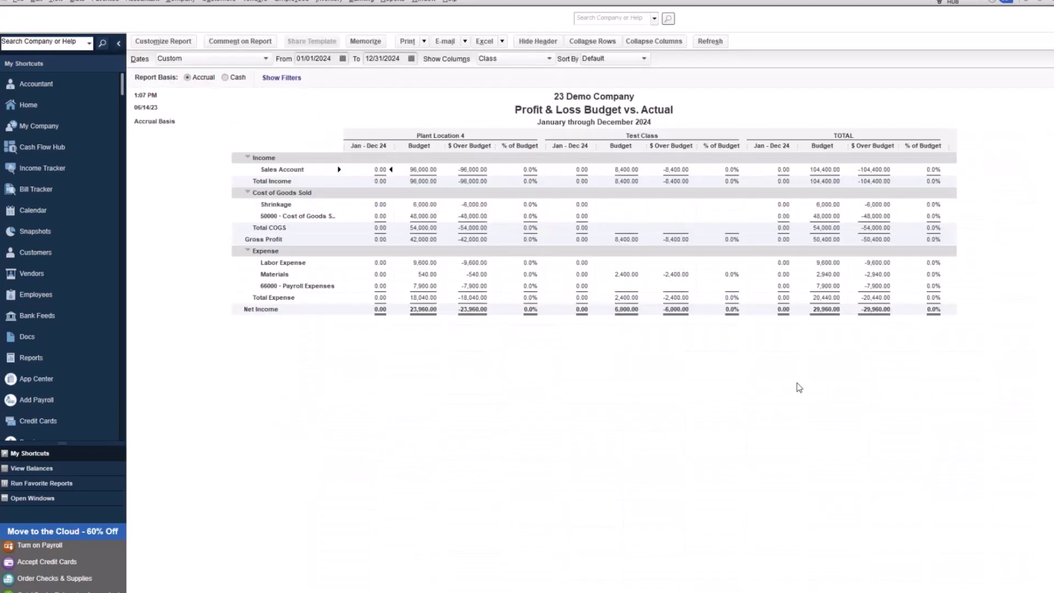
- Close the class-based Budget vs. Actual report window
{"action": "left_click", "coordinate": [1039, 1]}
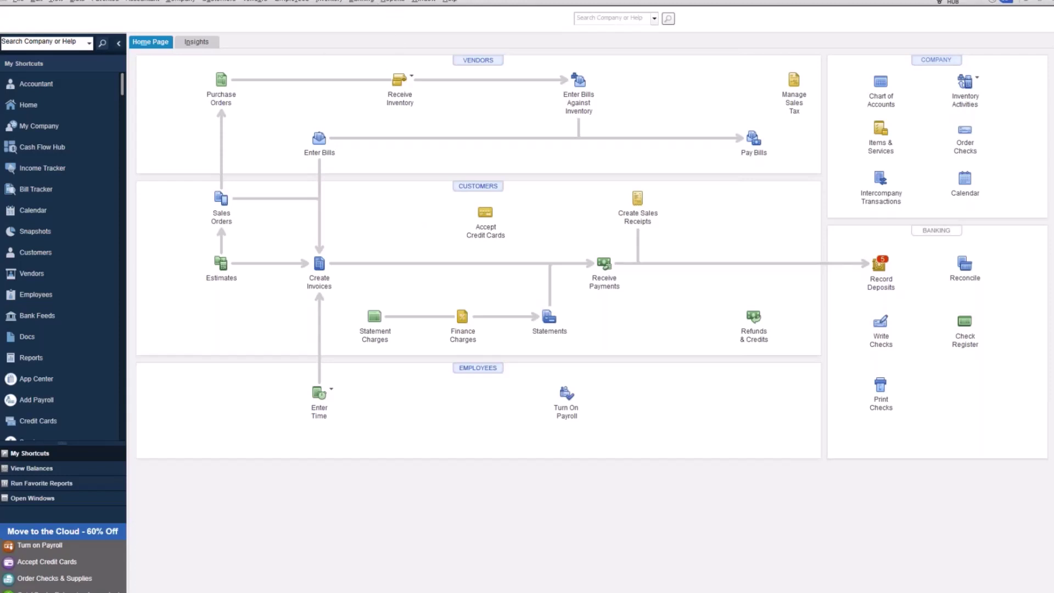
- Generate a Budget Overview for FY2024 - Profit & Loss by Account, laid out Account by Month
{"action": "left_click", "coordinate": [393, 1]}
{"action": "mouse_move", "coordinate": [429, 242]}
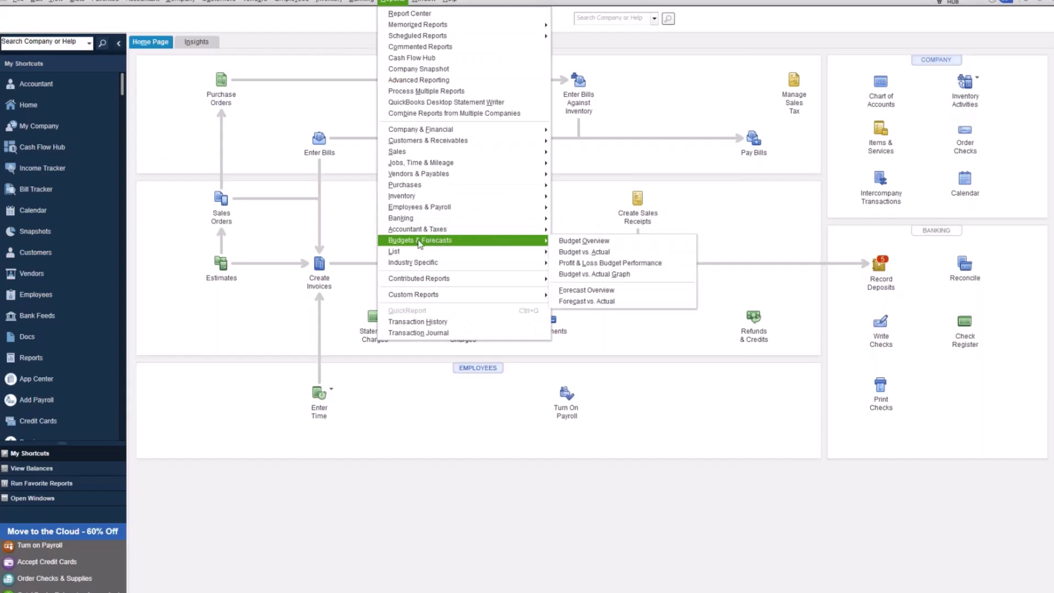
{"action": "left_click", "coordinate": [650, 243]}
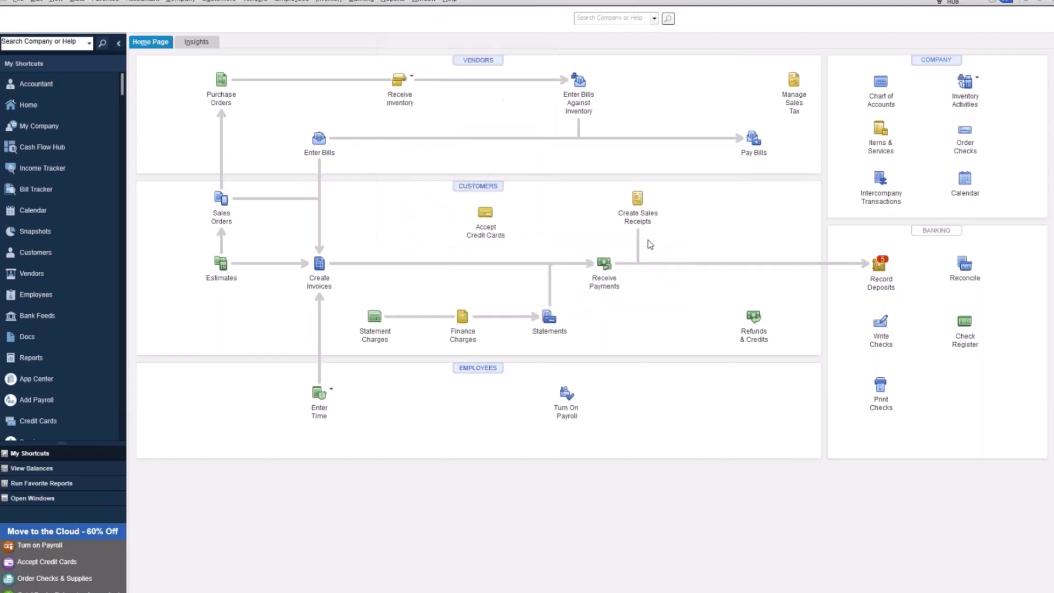
{"action": "left_click", "coordinate": [625, 190]}
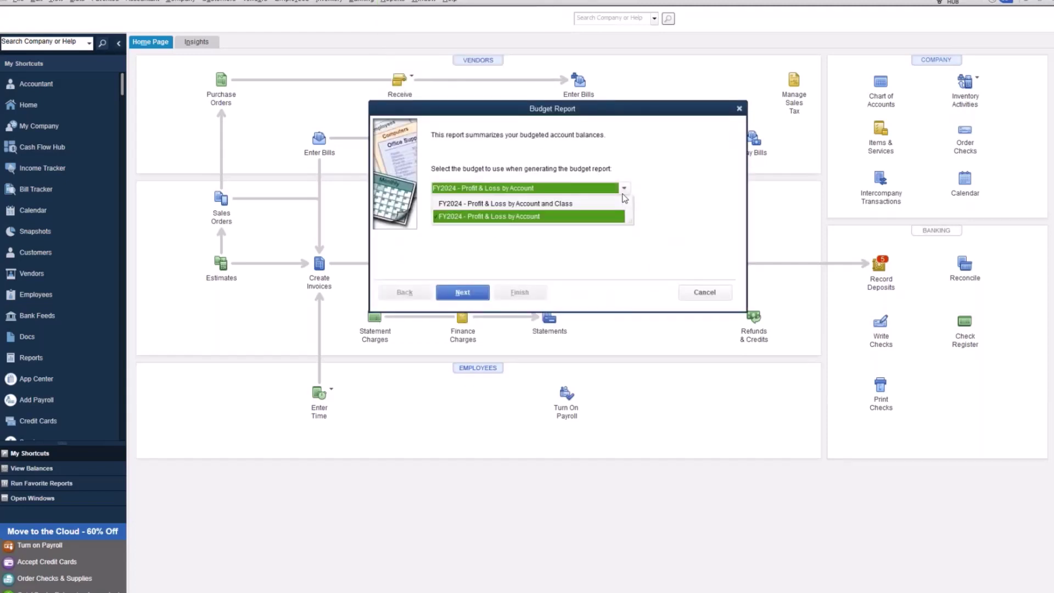
{"action": "left_click", "coordinate": [572, 244]}
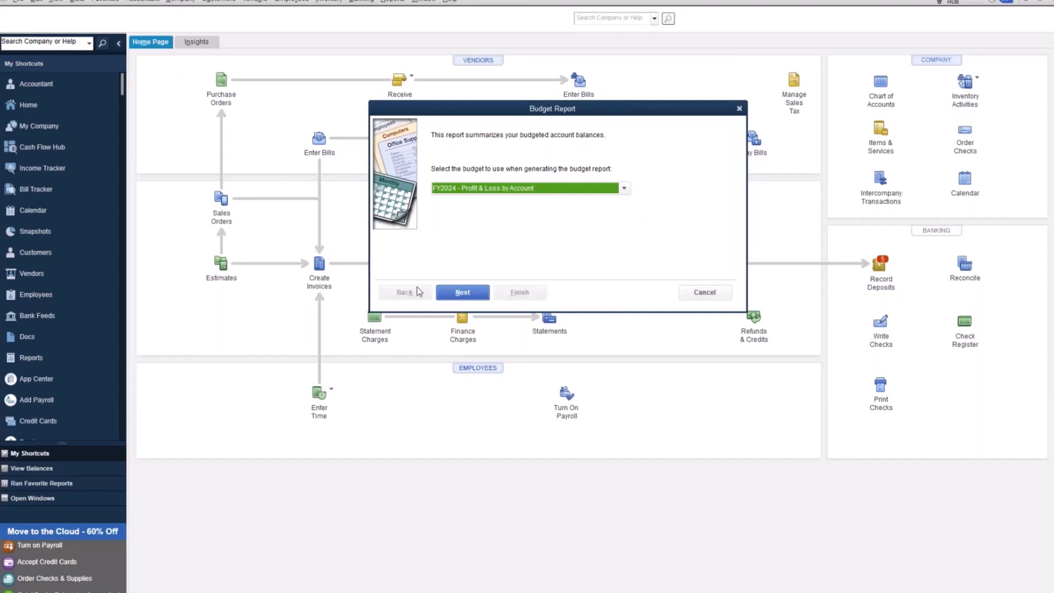
{"action": "left_click", "coordinate": [468, 292]}
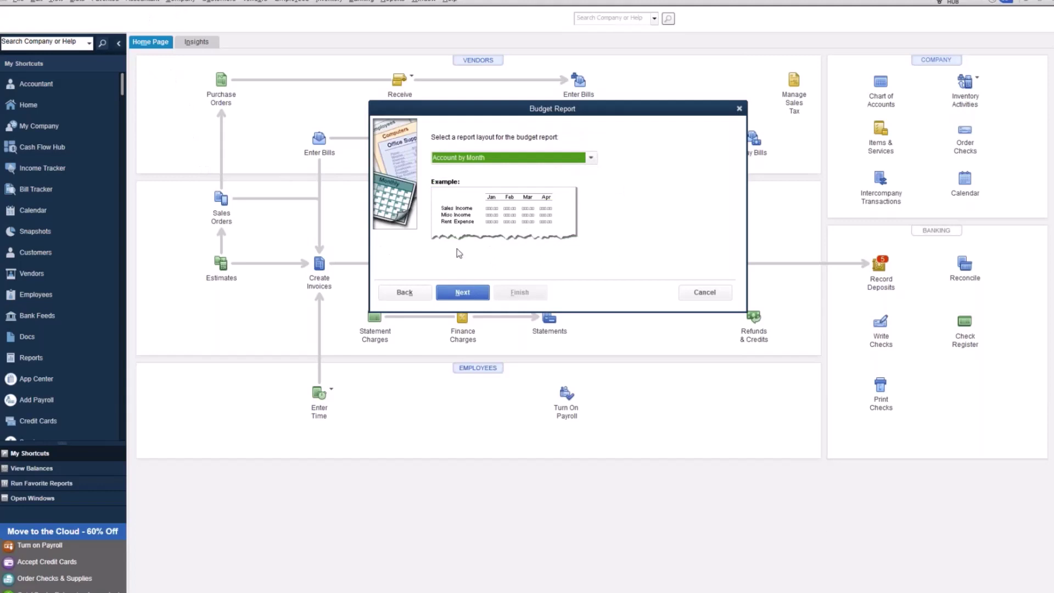
{"action": "left_click", "coordinate": [476, 294]}
{"action": "left_click", "coordinate": [540, 294]}
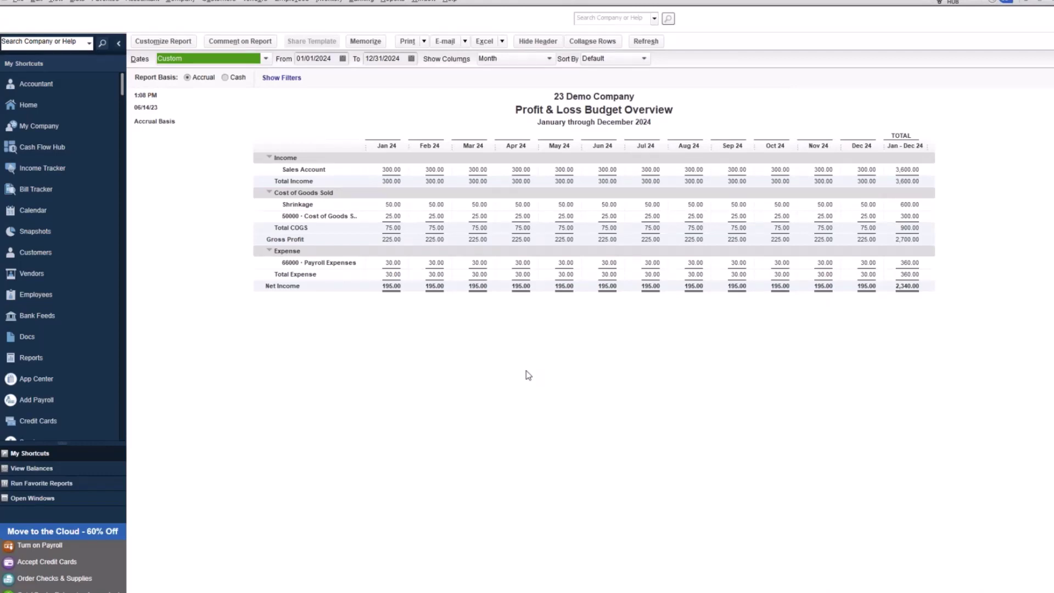
- Run Budget vs. Actual for FY2024 - Profit & Loss by Account, Account by Month, keeping monthly columns
{"action": "left_click", "coordinate": [392, 1]}
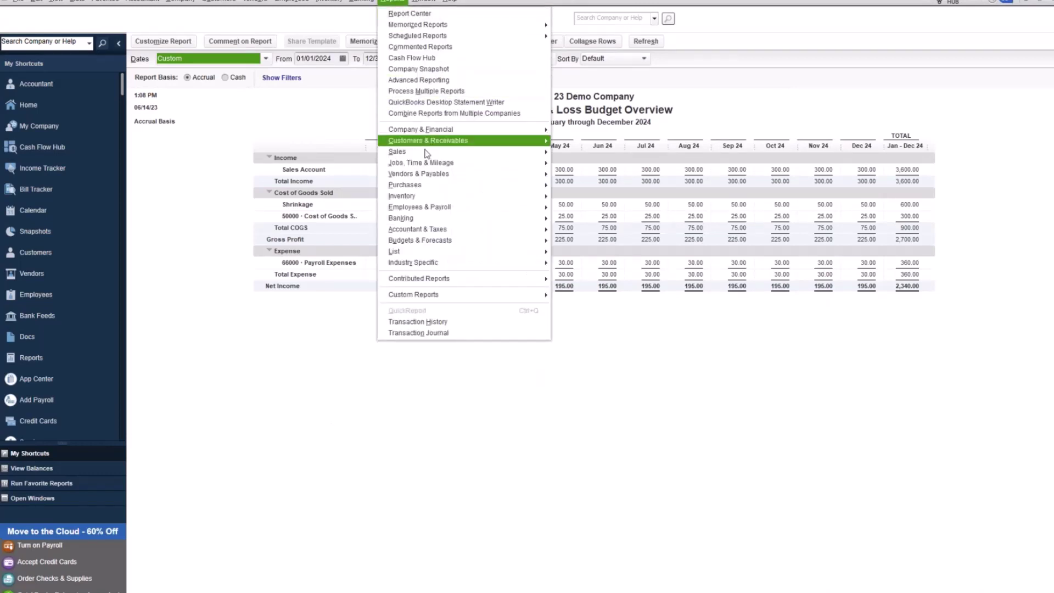
{"action": "mouse_move", "coordinate": [463, 246]}
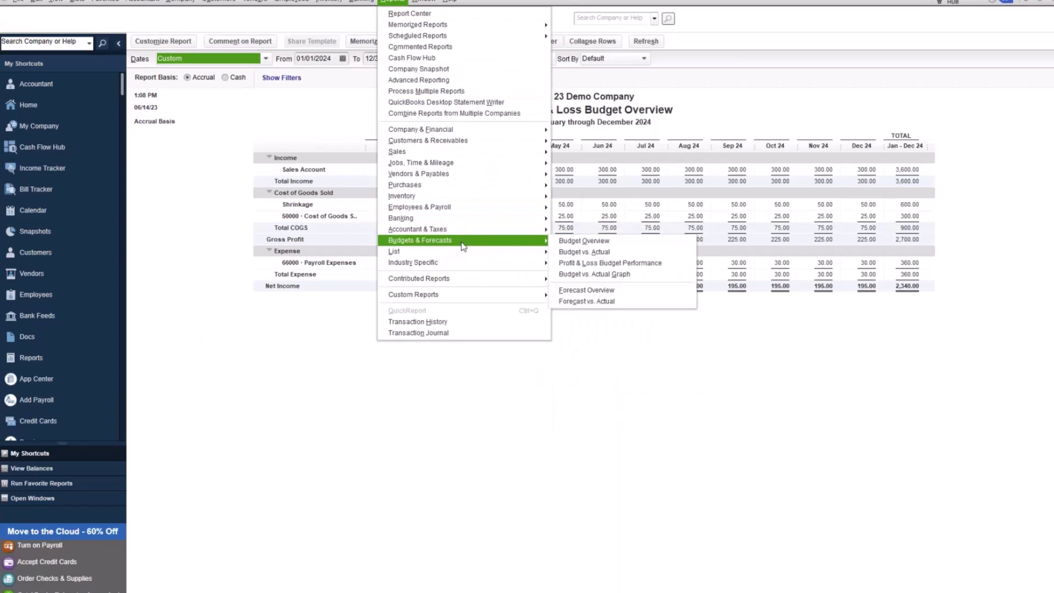
{"action": "left_click", "coordinate": [609, 251]}
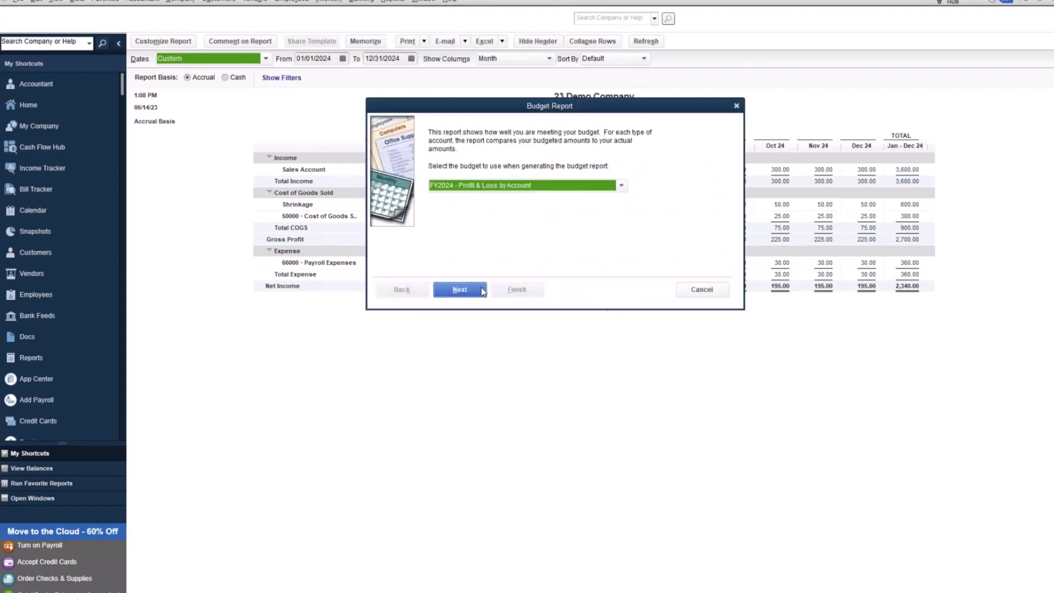
{"action": "left_click", "coordinate": [482, 290]}
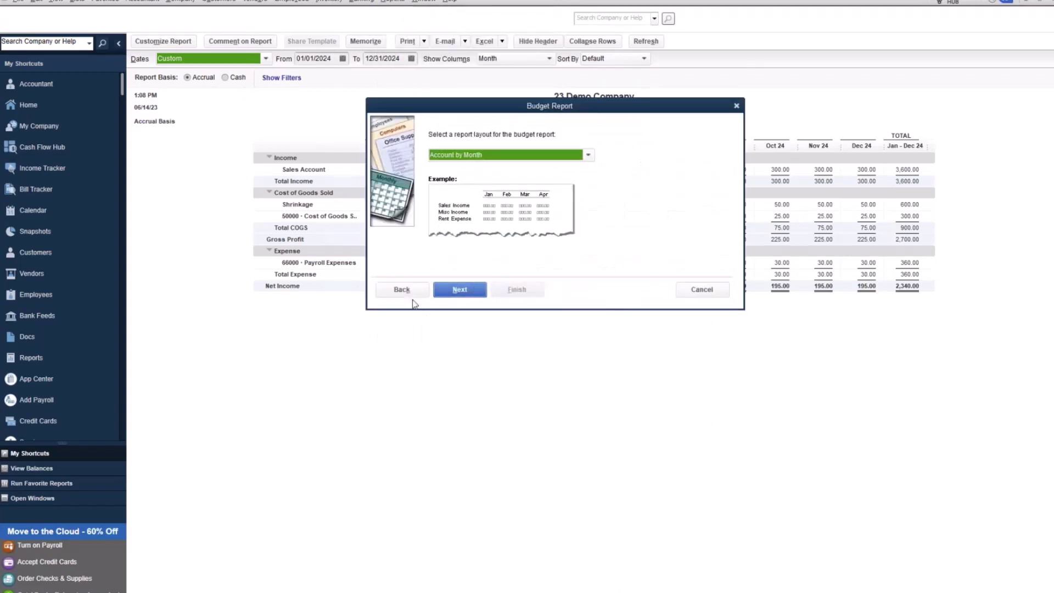
{"action": "left_click", "coordinate": [416, 295]}
{"action": "left_click", "coordinate": [597, 187]}
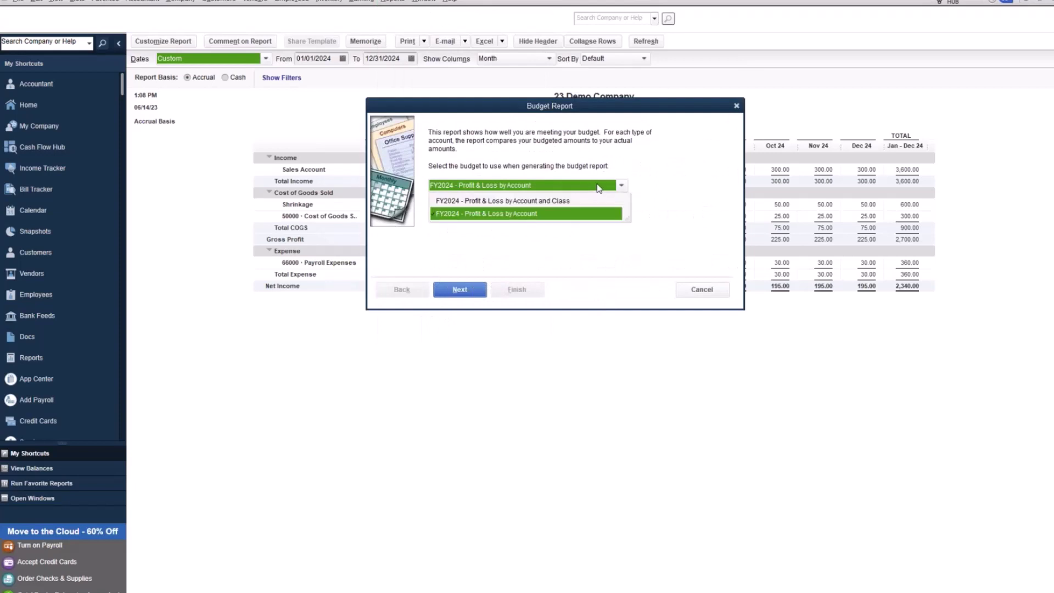
{"action": "left_click", "coordinate": [553, 213]}
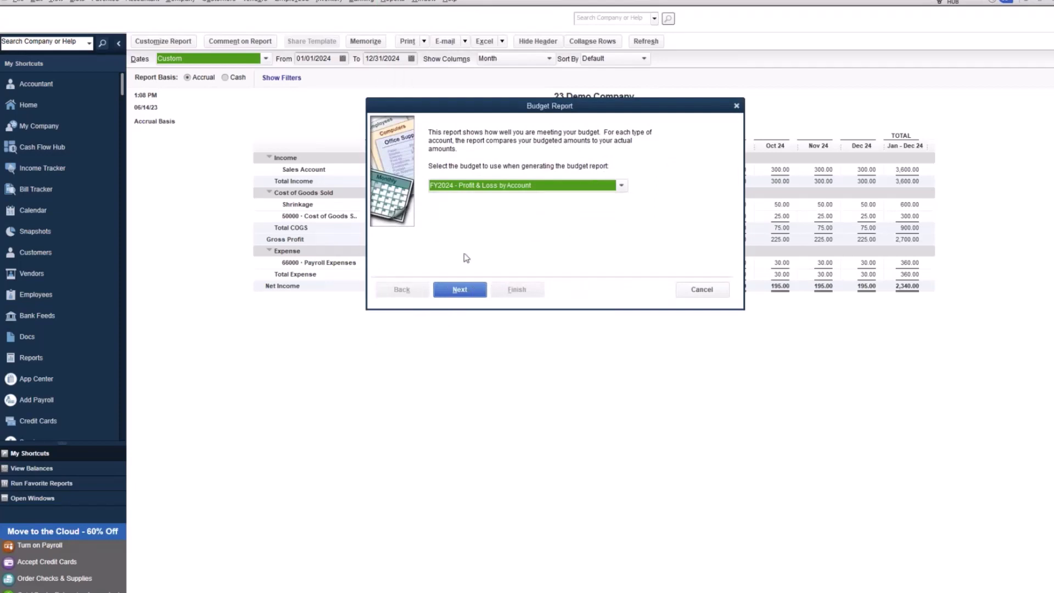
{"action": "left_click", "coordinate": [468, 290]}
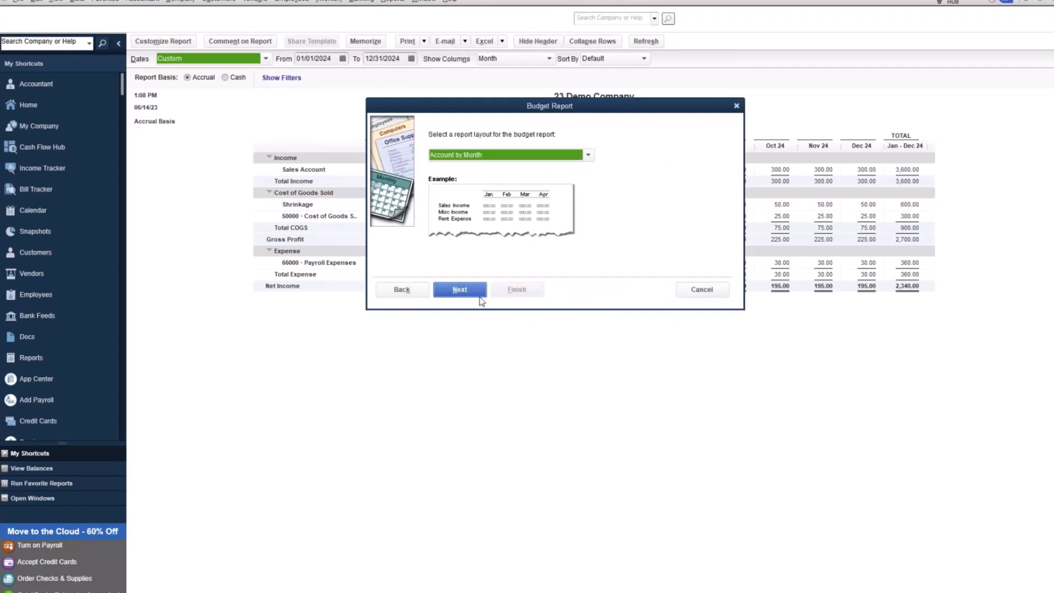
{"action": "left_click", "coordinate": [482, 294]}
{"action": "left_click", "coordinate": [531, 291]}
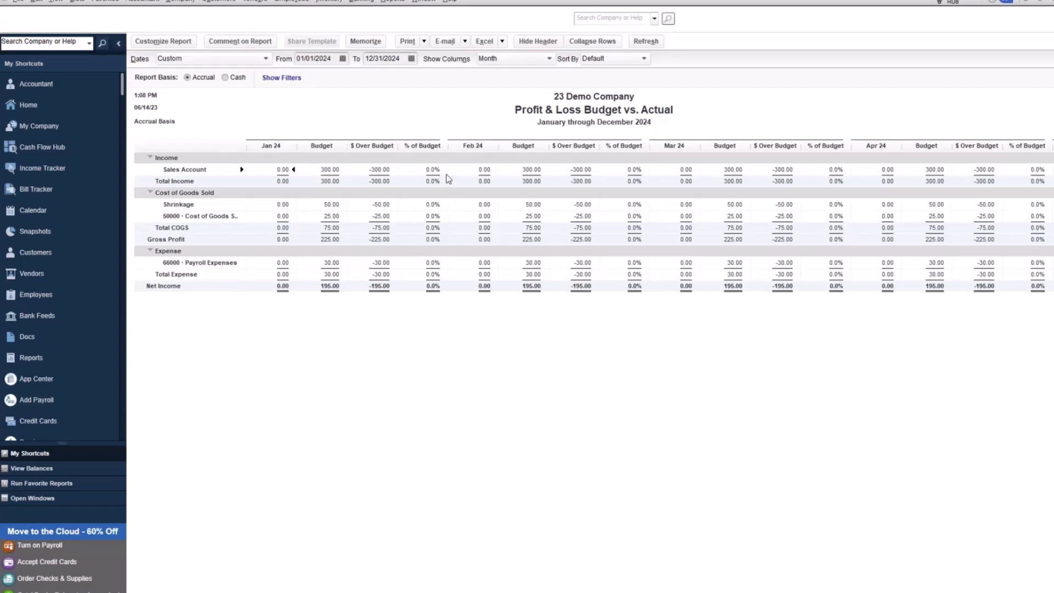
{"action": "left_click", "coordinate": [496, 59]}
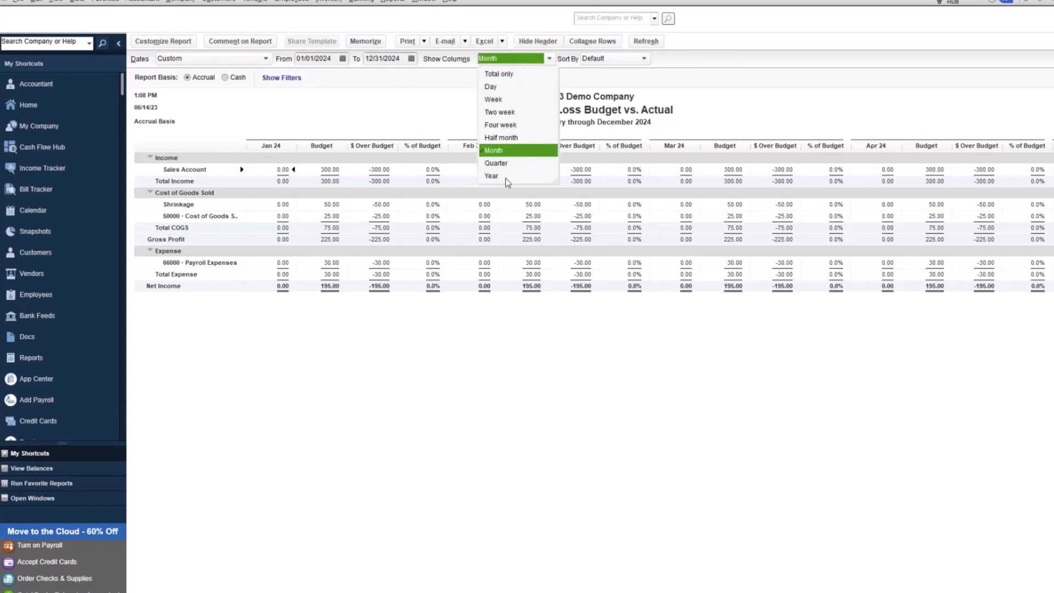
{"action": "left_click", "coordinate": [388, 105]}
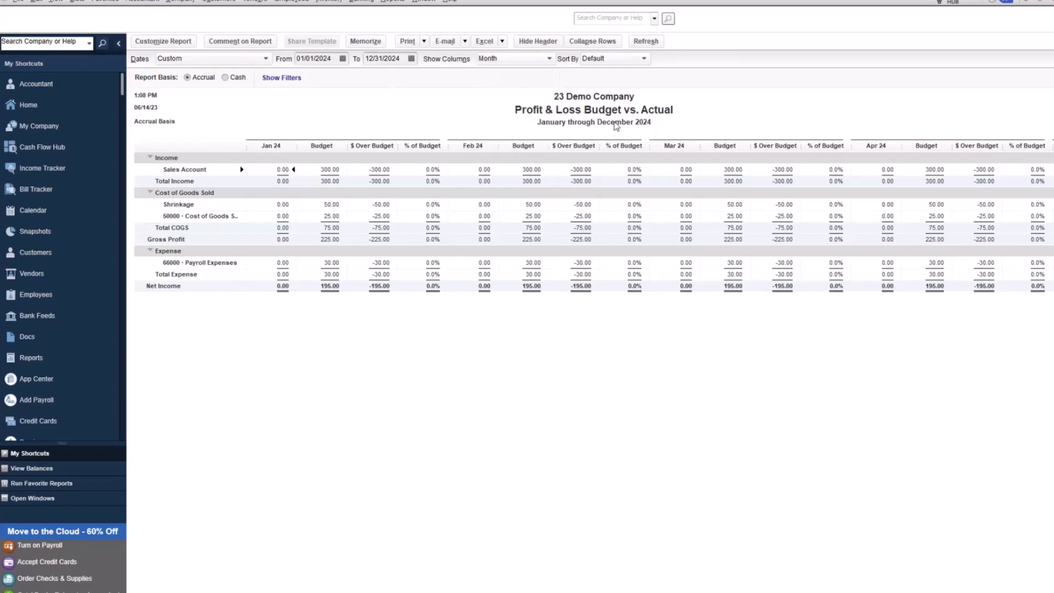
{"action": "left_click", "coordinate": [183, 45]}
{"action": "left_click", "coordinate": [653, 237]}
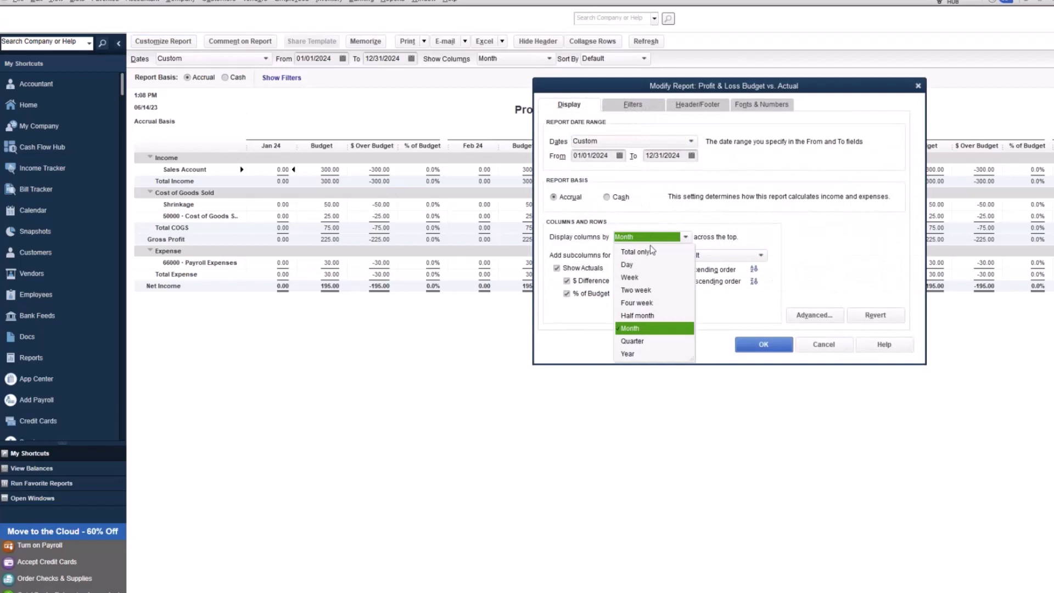
{"action": "left_click", "coordinate": [717, 240]}
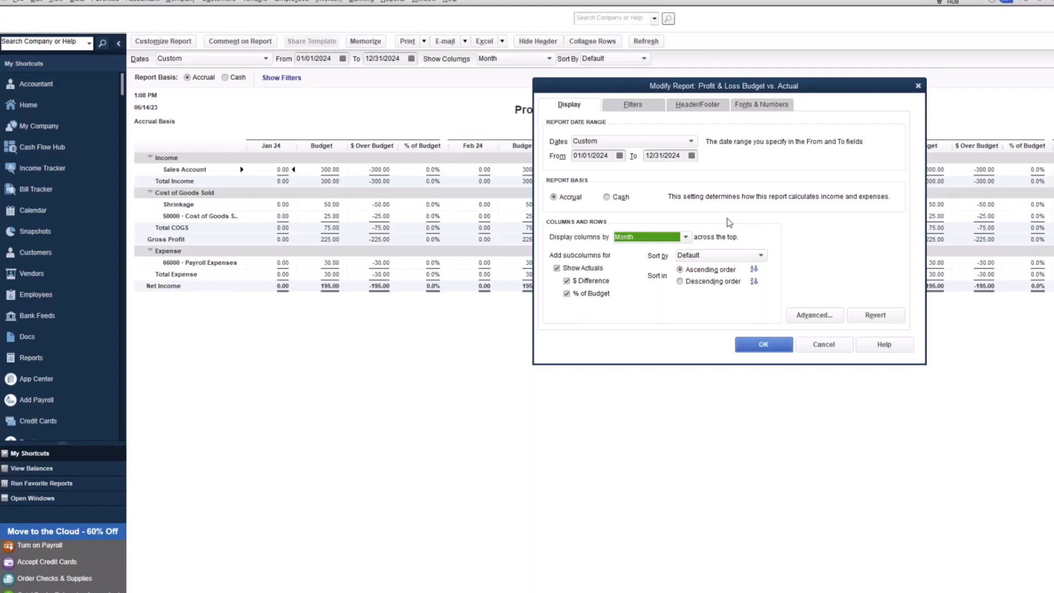
{"action": "left_click", "coordinate": [824, 345]}
- Run Budget vs. Actual for the FY2024 - Profit & Loss by Account and Class budget, Account by Class layout
{"action": "left_click", "coordinate": [393, 1]}
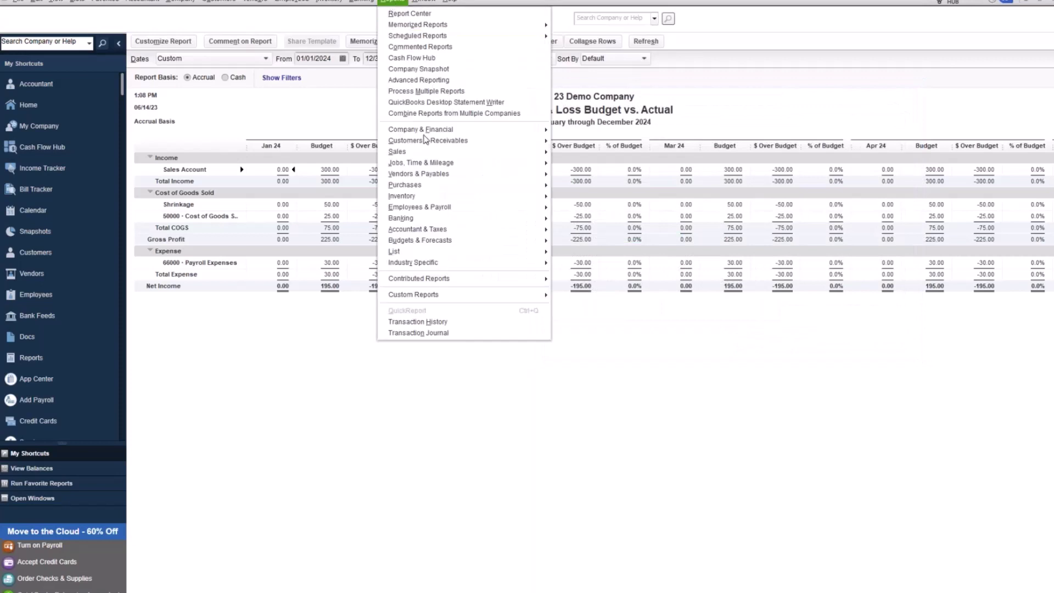
{"action": "mouse_move", "coordinate": [491, 241]}
{"action": "left_click", "coordinate": [632, 253]}
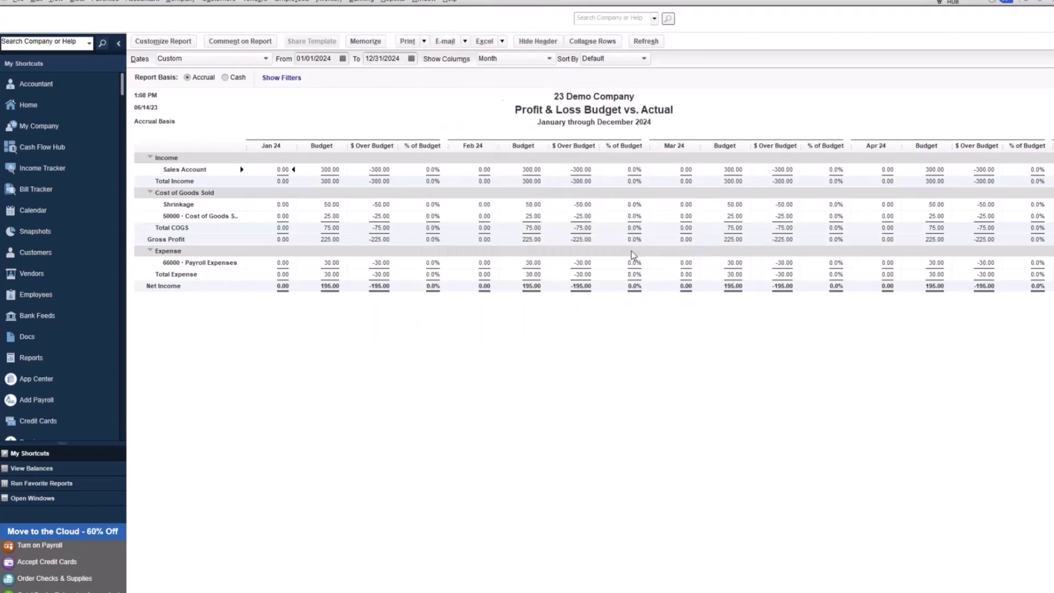
{"action": "left_click", "coordinate": [592, 186]}
{"action": "left_click", "coordinate": [556, 198]}
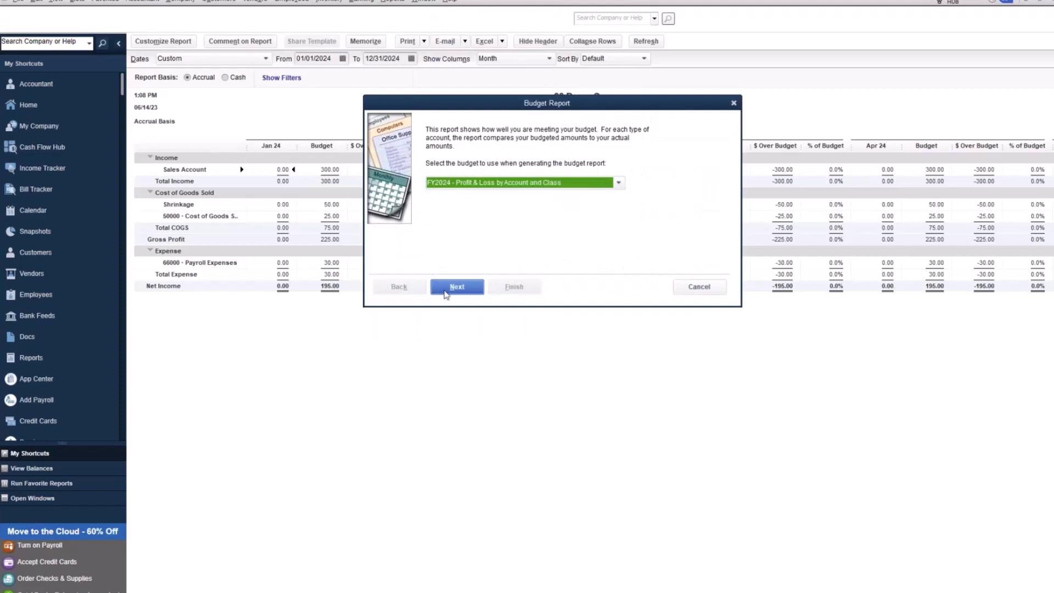
{"action": "left_click", "coordinate": [456, 287]}
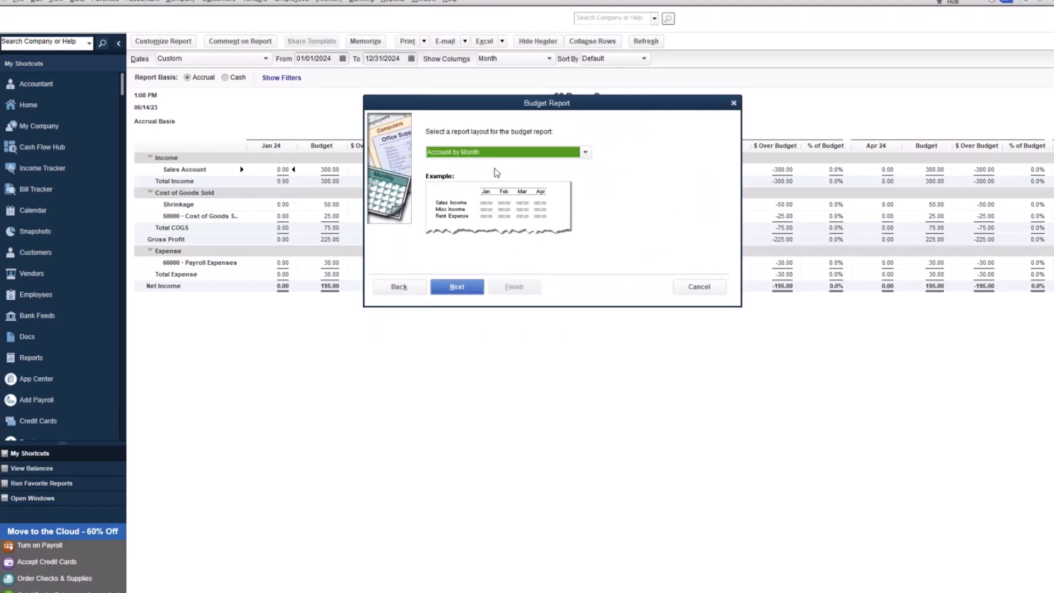
{"action": "left_click", "coordinate": [528, 154]}
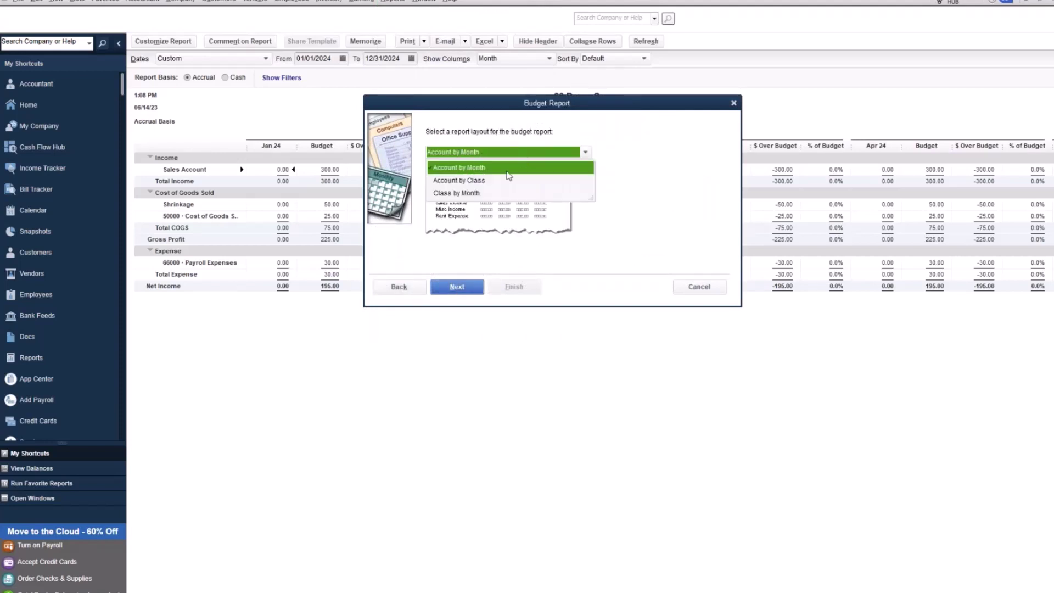
{"action": "left_click", "coordinate": [491, 178]}
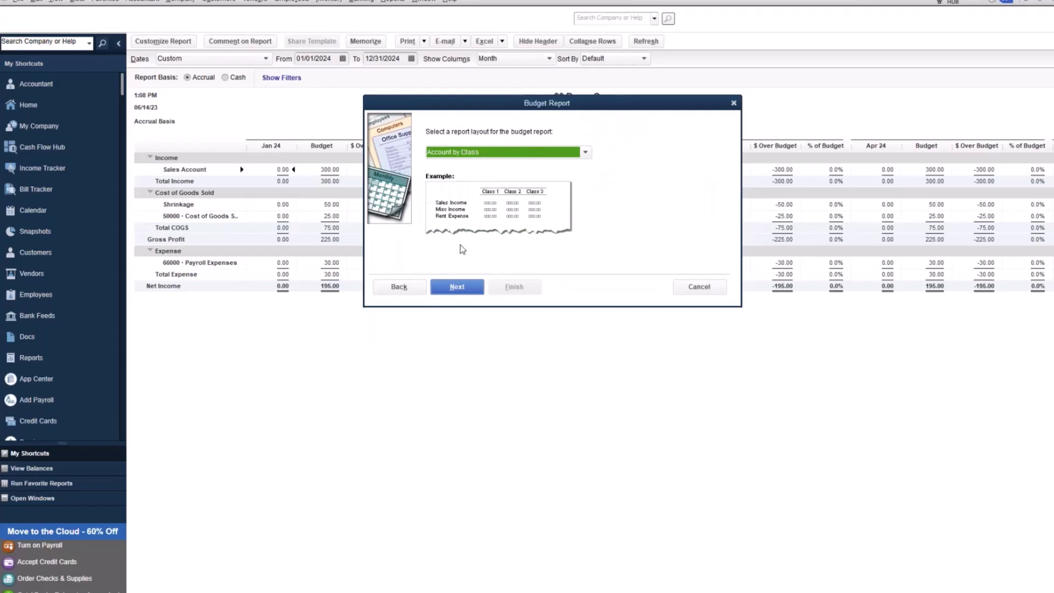
{"action": "left_click", "coordinate": [459, 286]}
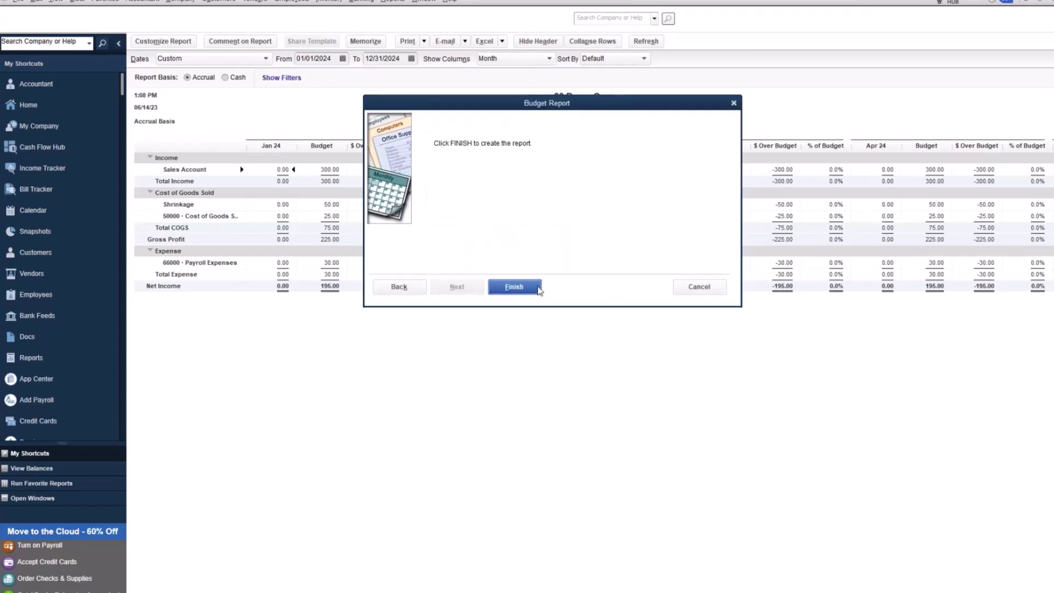
{"action": "left_click", "coordinate": [516, 286]}
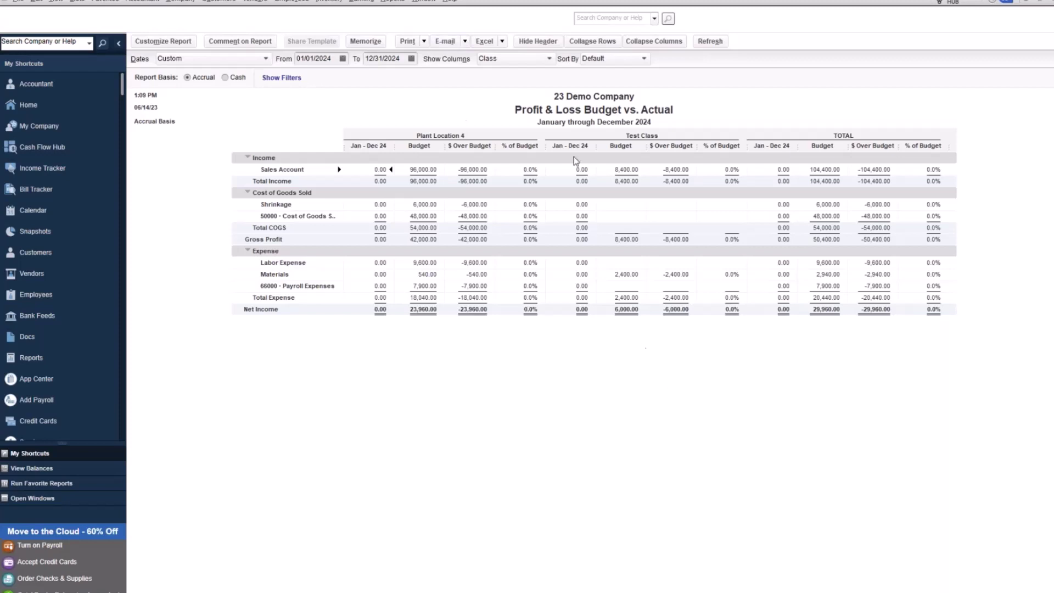
- Check that columns are displayed by Class in Customize Report, cancel unchanged, and open the reports list
{"action": "left_click", "coordinate": [186, 43]}
{"action": "left_click", "coordinate": [625, 233]}
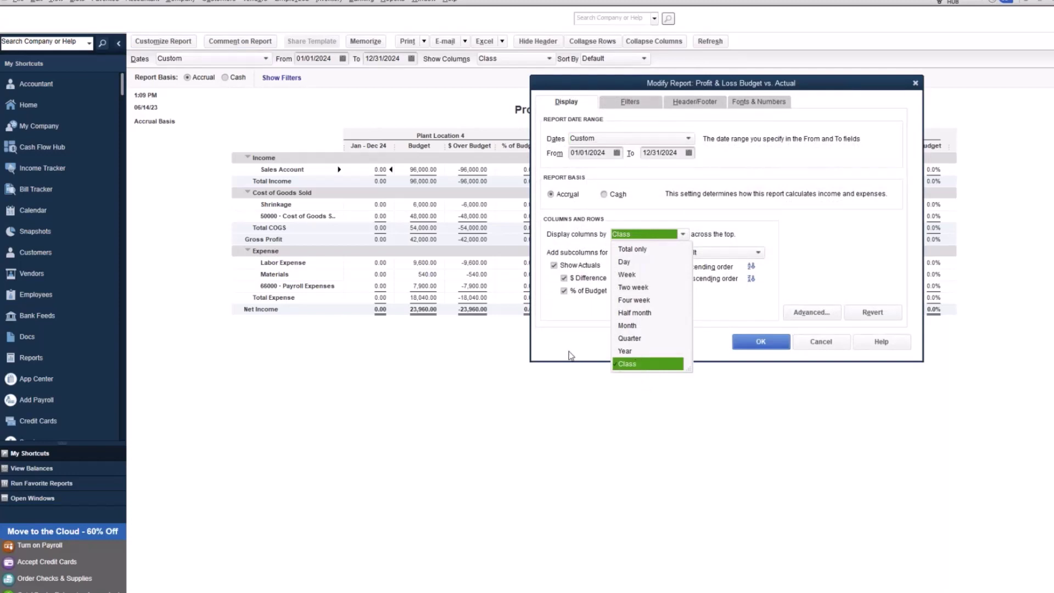
{"action": "left_click", "coordinate": [573, 331]}
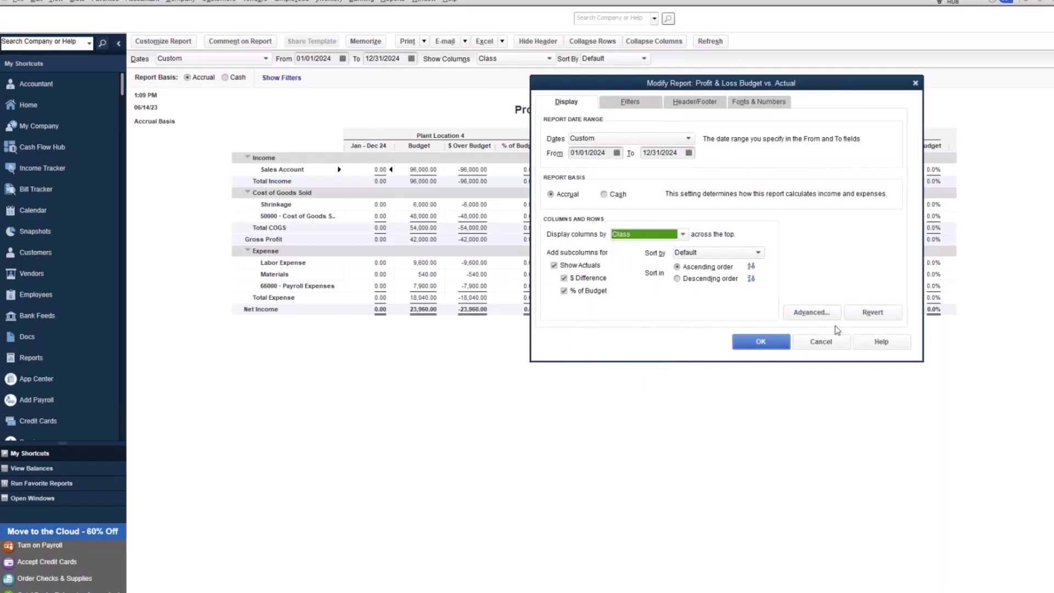
{"action": "left_click", "coordinate": [826, 343]}
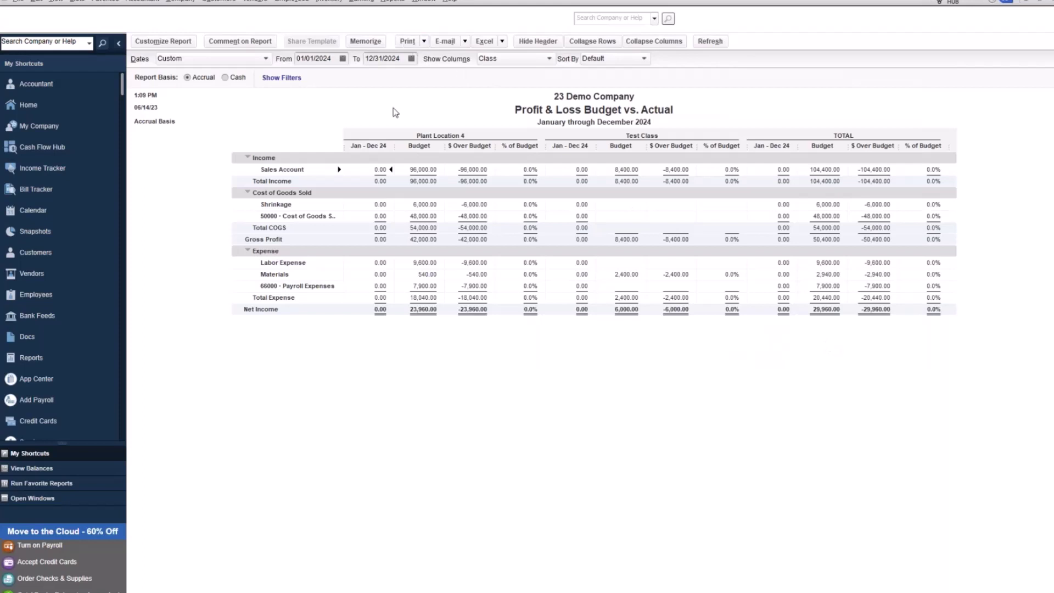
{"action": "left_click", "coordinate": [393, 2]}
- Open the Budget vs. Actual graph, compare customer and class views, then chart by account
{"action": "mouse_move", "coordinate": [434, 240]}
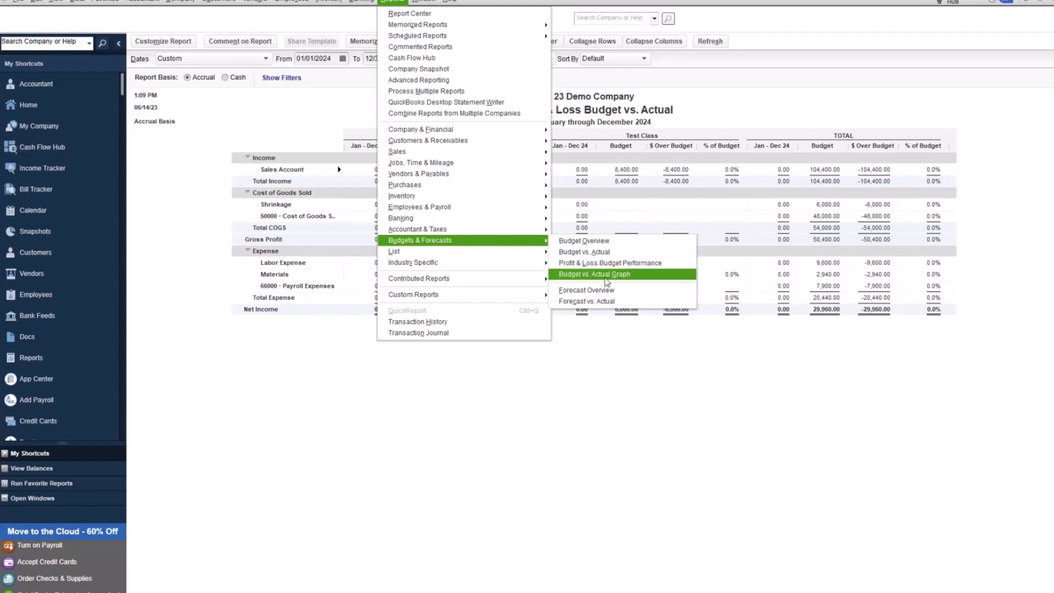
{"action": "left_click", "coordinate": [609, 275]}
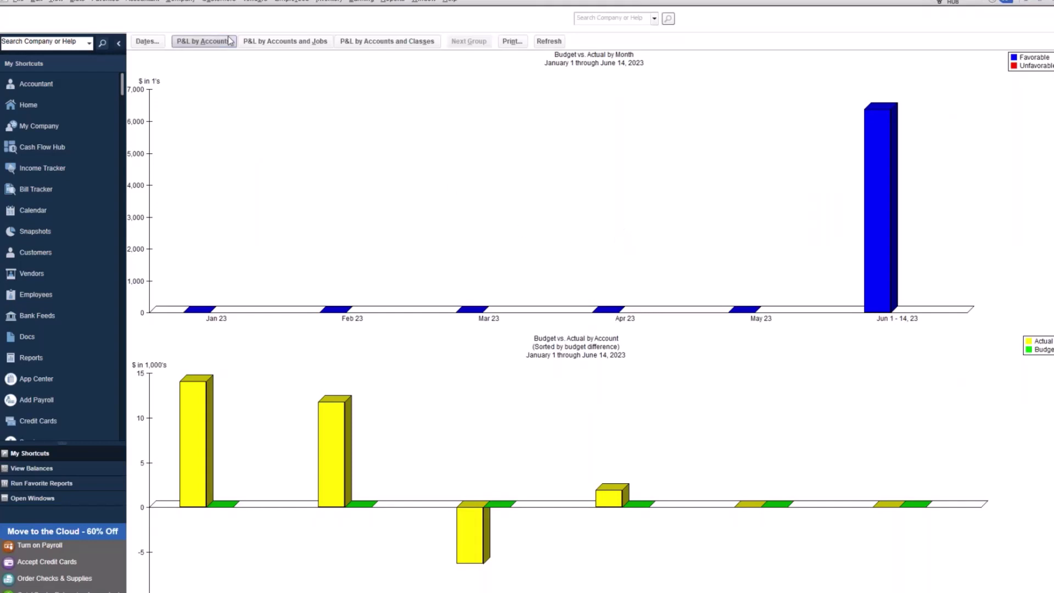
{"action": "left_click", "coordinate": [293, 43]}
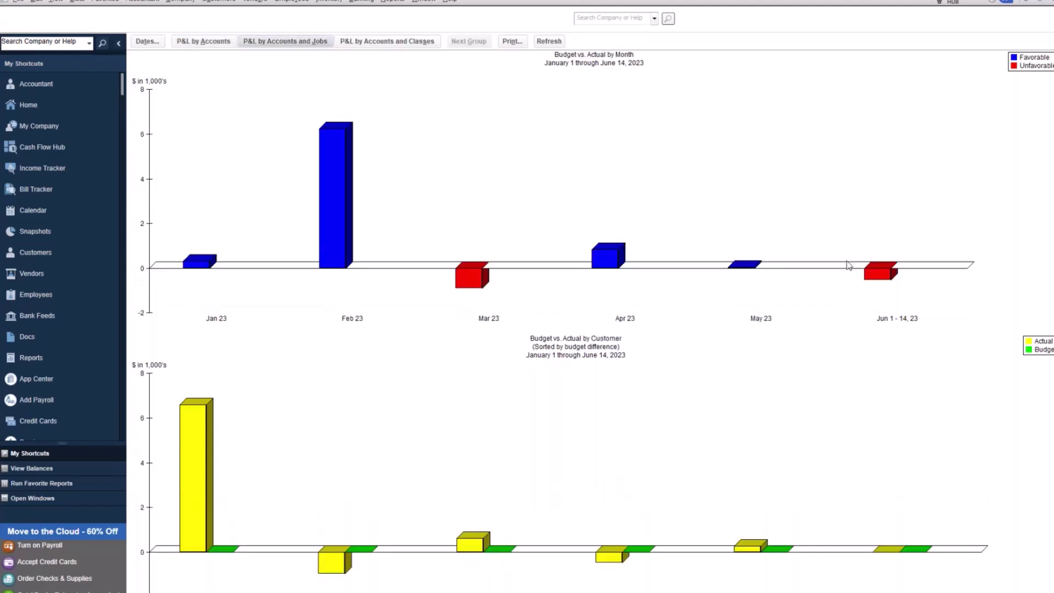
{"action": "left_click", "coordinate": [378, 45]}
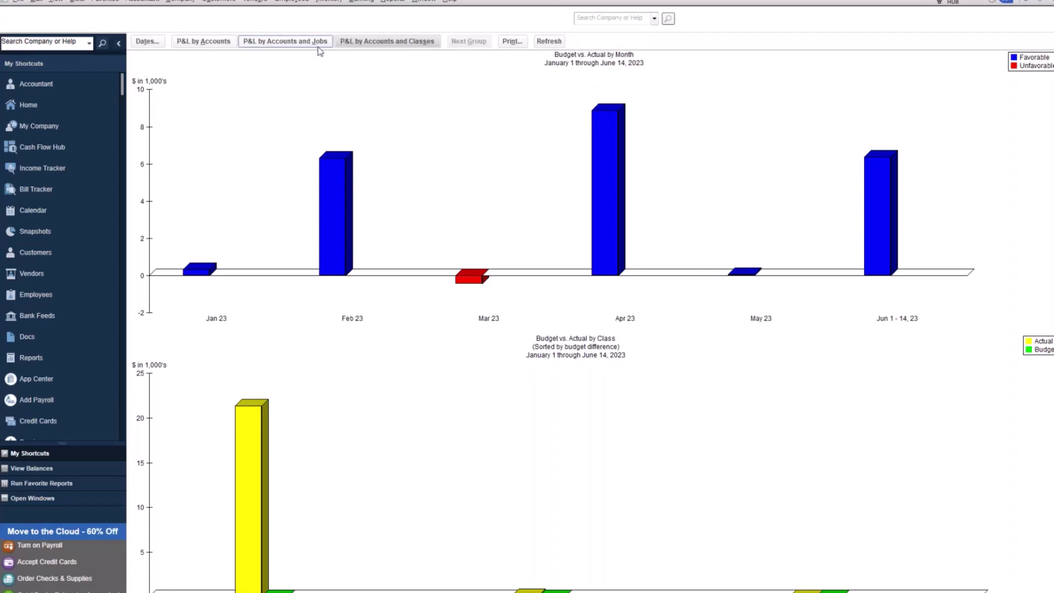
{"action": "left_click", "coordinate": [285, 41]}
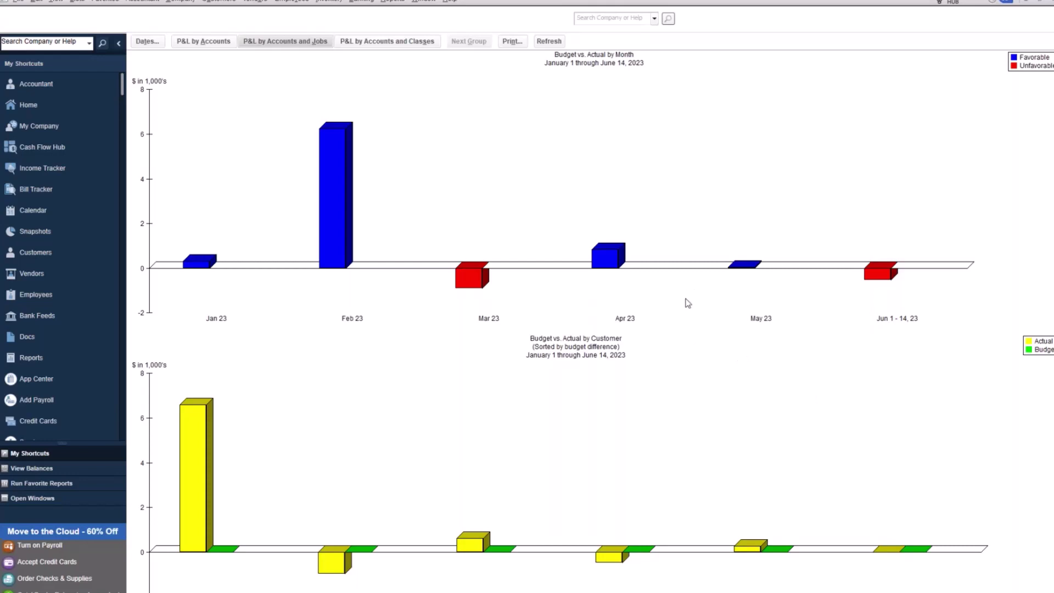
{"action": "left_click", "coordinate": [208, 46]}
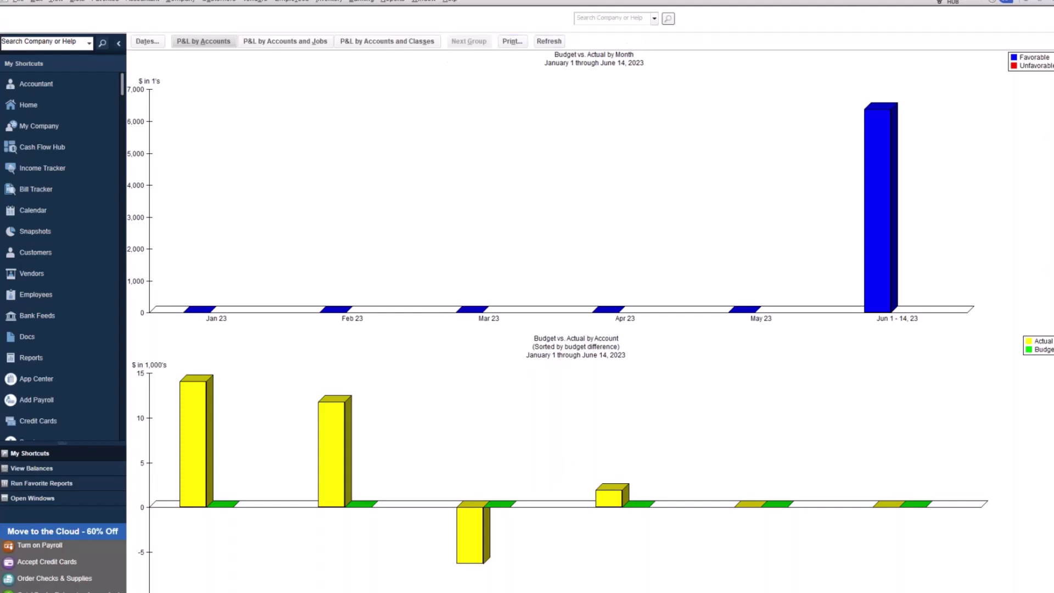
- Close the graph and run Profit & Loss Budget Performance from the FY2024 P&L by Account budget
{"action": "key", "text": "Escape"}
{"action": "left_click", "coordinate": [393, 1]}
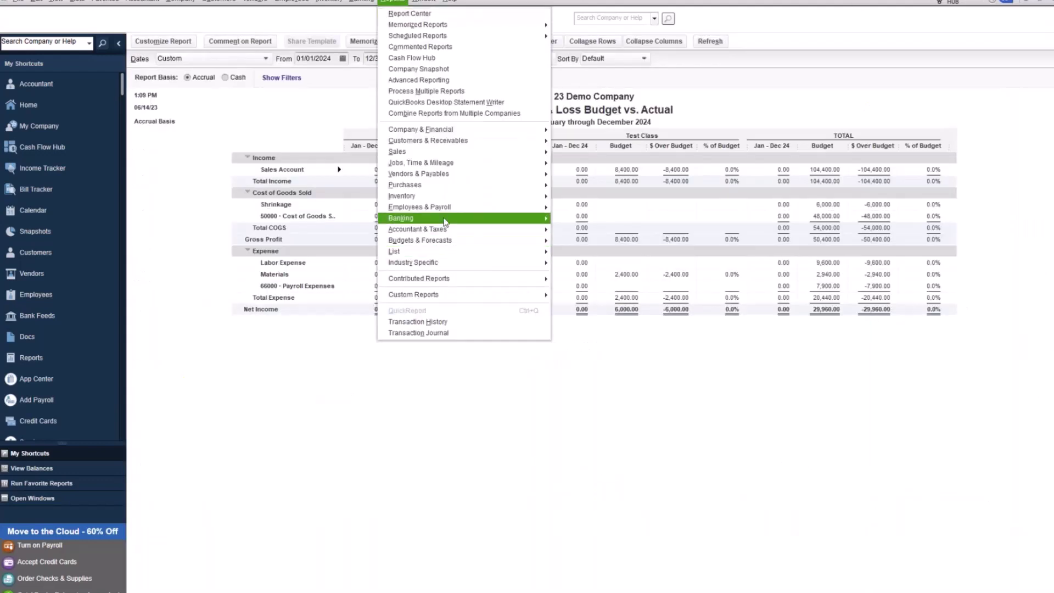
{"action": "mouse_move", "coordinate": [458, 241]}
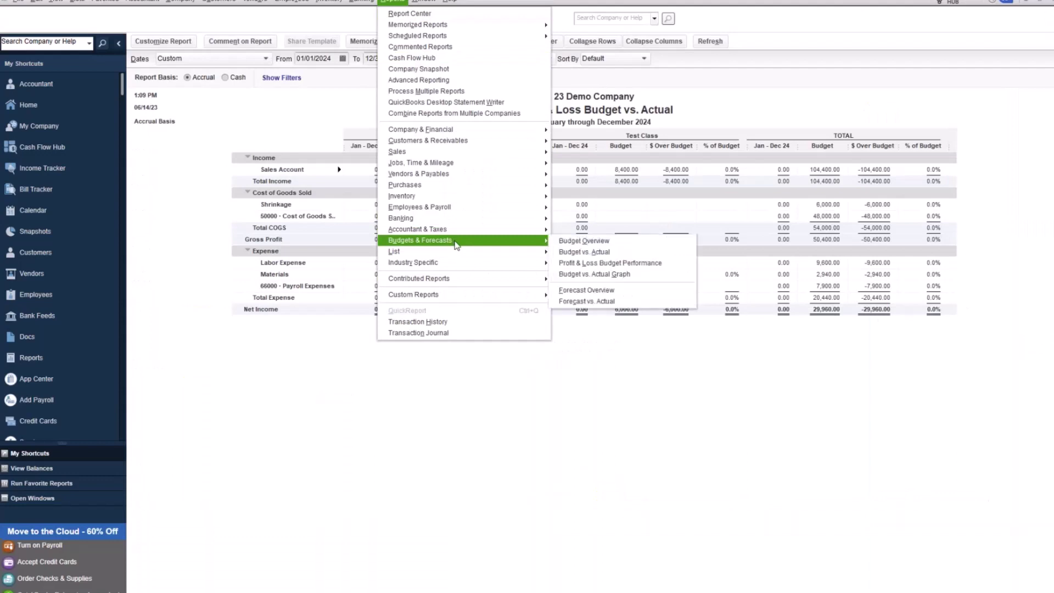
{"action": "left_click", "coordinate": [667, 266]}
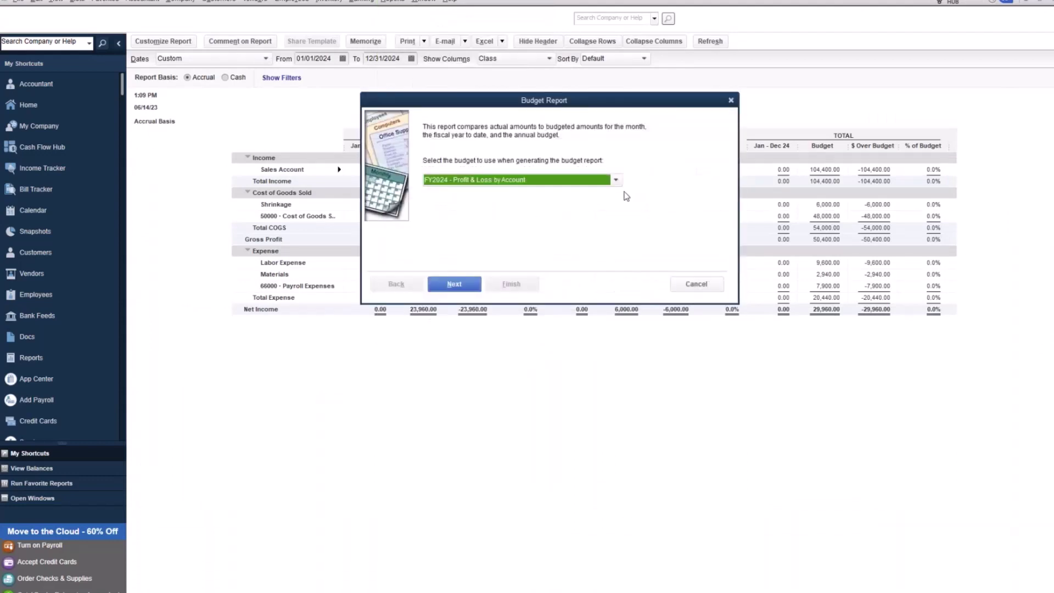
{"action": "left_click", "coordinate": [476, 285]}
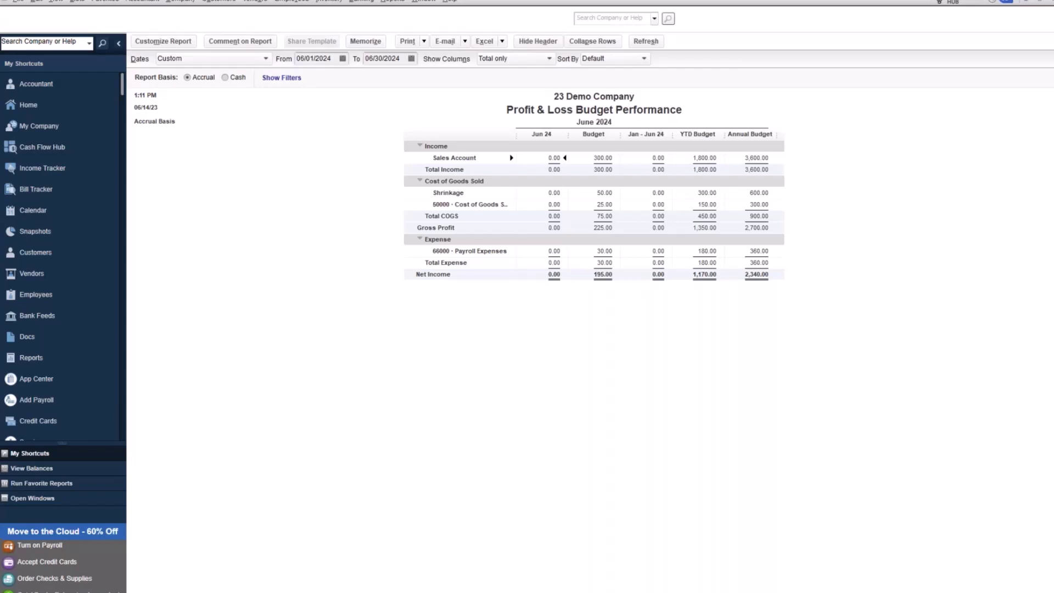
{"action": "left_click", "coordinate": [163, 41]}
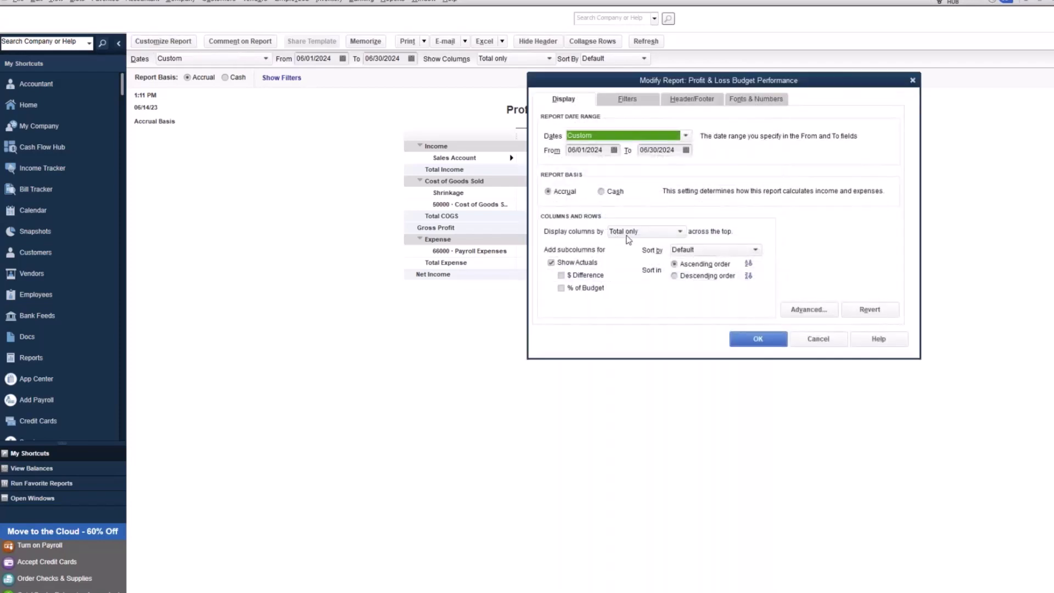
{"action": "left_click", "coordinate": [627, 237]}
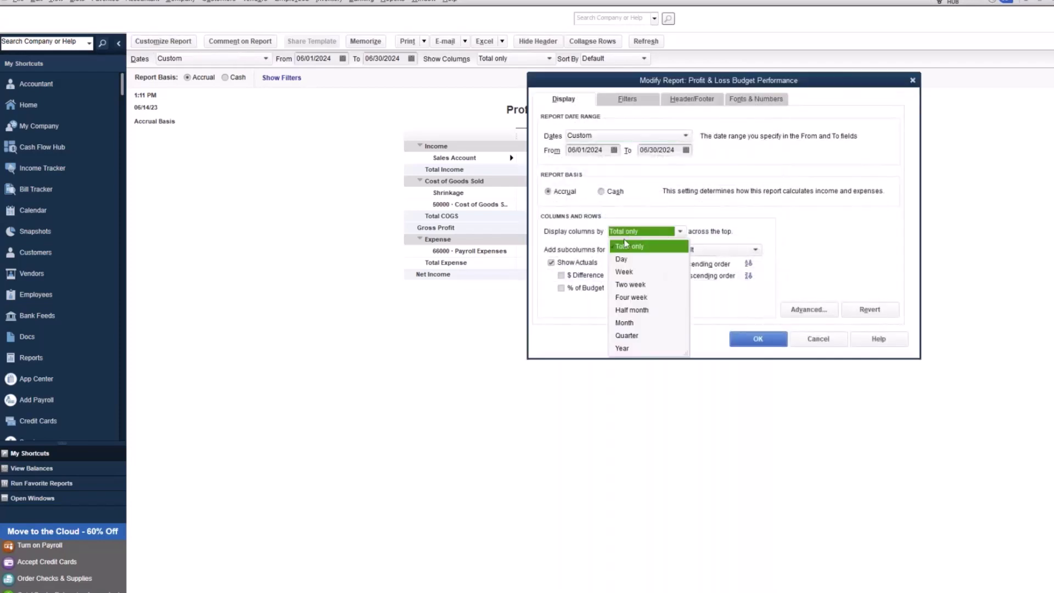
{"action": "left_click", "coordinate": [302, 346]}
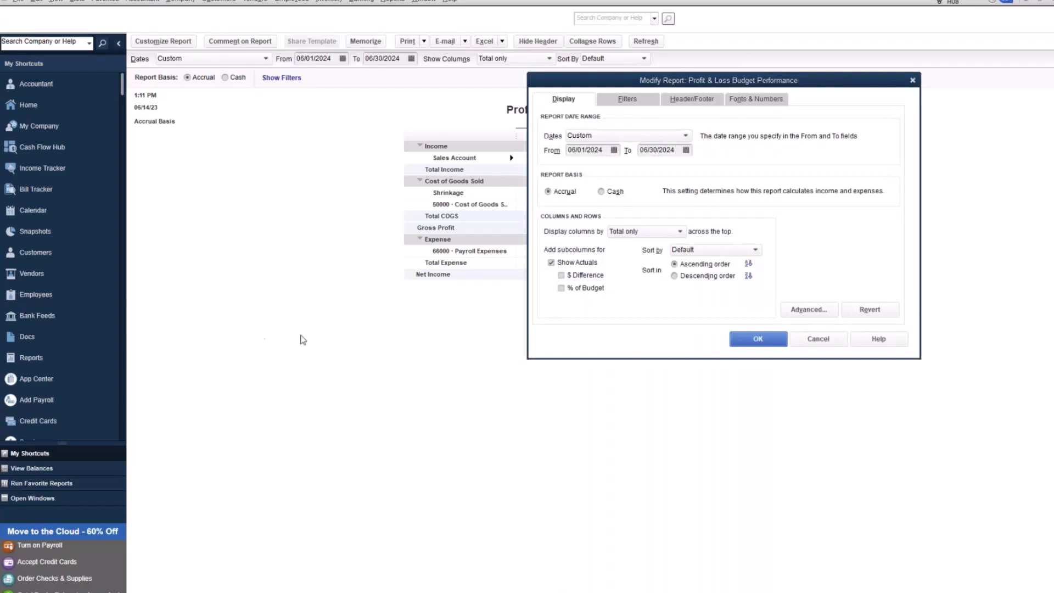
{"action": "left_click", "coordinate": [765, 340]}
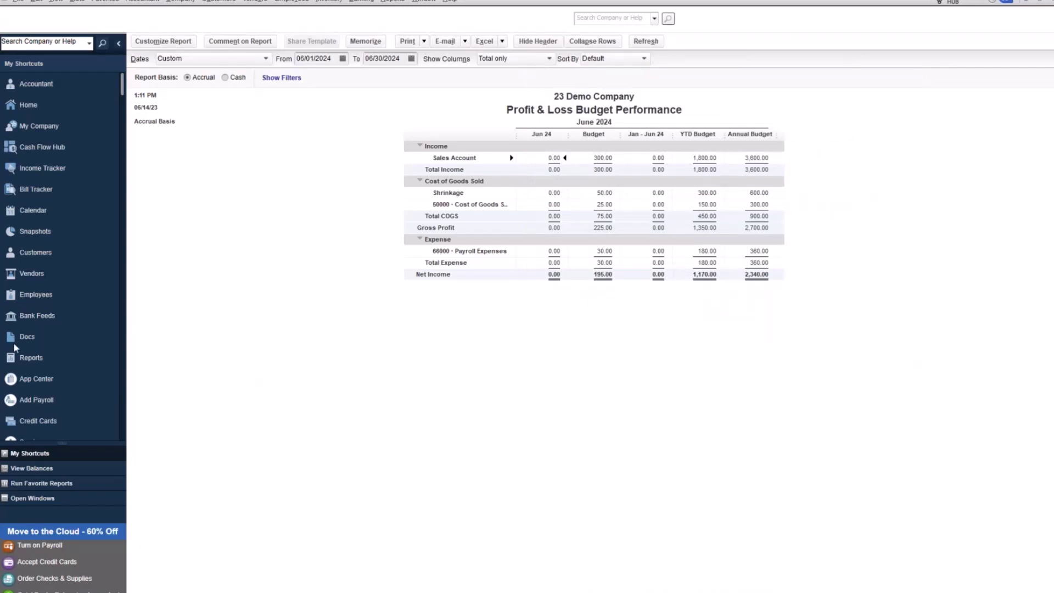
- Open the Budget vs. Actual Graph from the Budgets & Forecasts reports
{"action": "left_click", "coordinate": [396, 2]}
{"action": "mouse_move", "coordinate": [446, 231]}
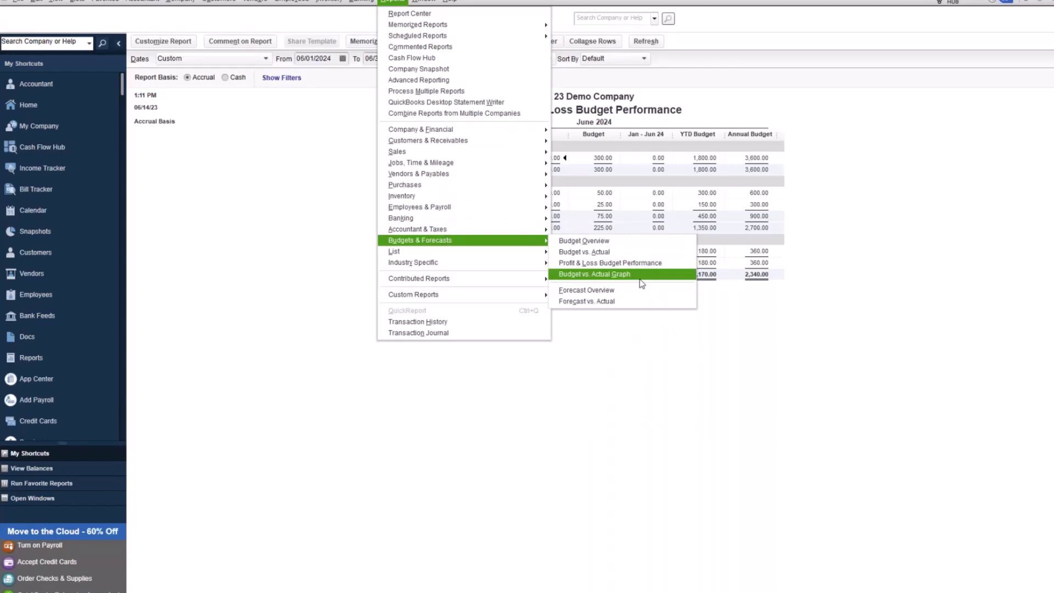
{"action": "left_click", "coordinate": [640, 279]}
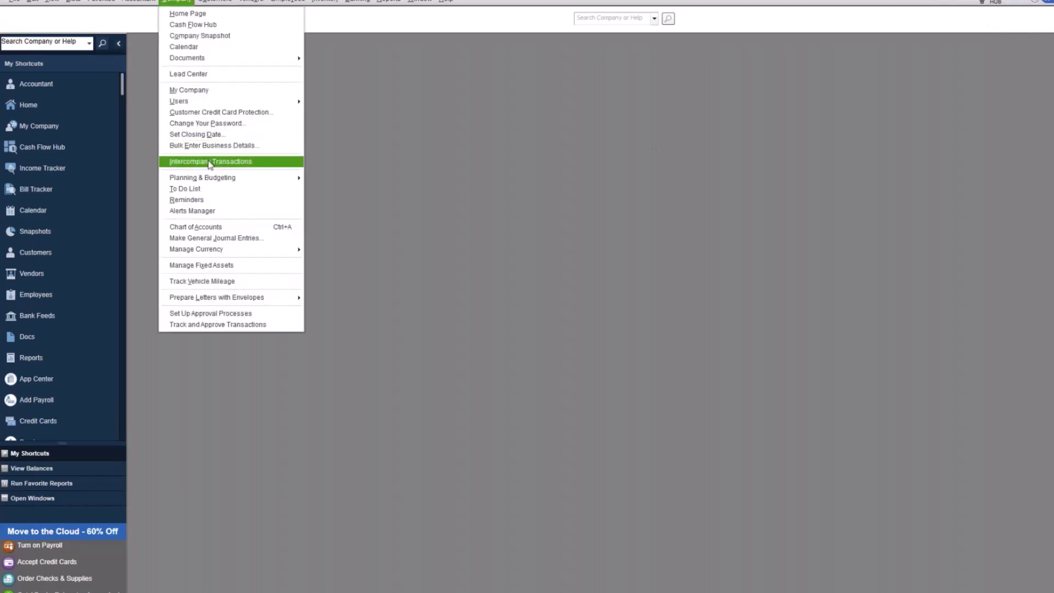
- Open Set Up Forecast, step through a 2024 forecast back to FY2024, and select March 2024 cost of goods
{"action": "mouse_move", "coordinate": [280, 177]}
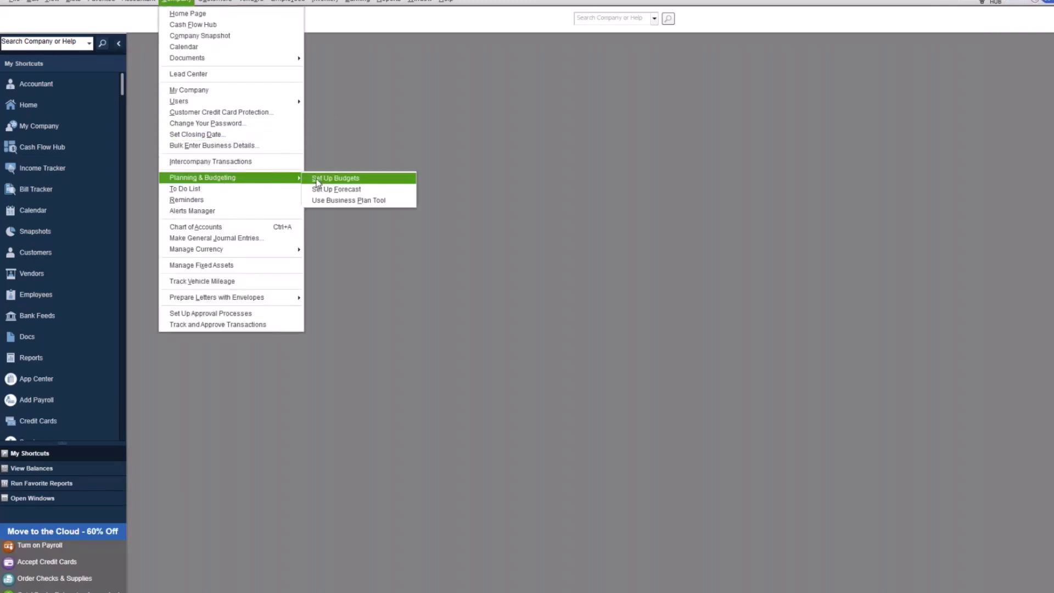
{"action": "left_click", "coordinate": [378, 191]}
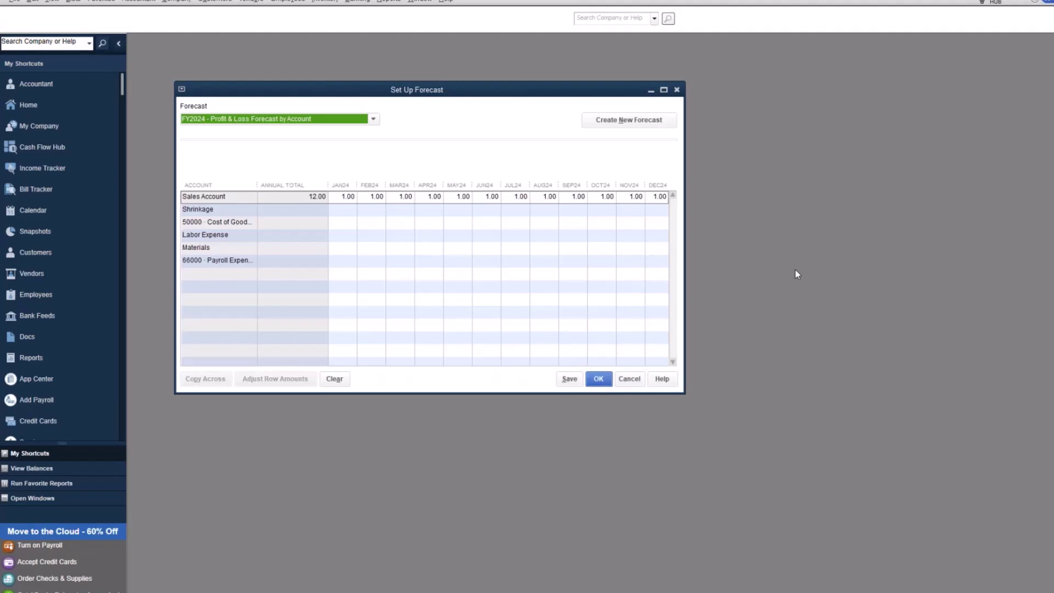
{"action": "left_click", "coordinate": [609, 126]}
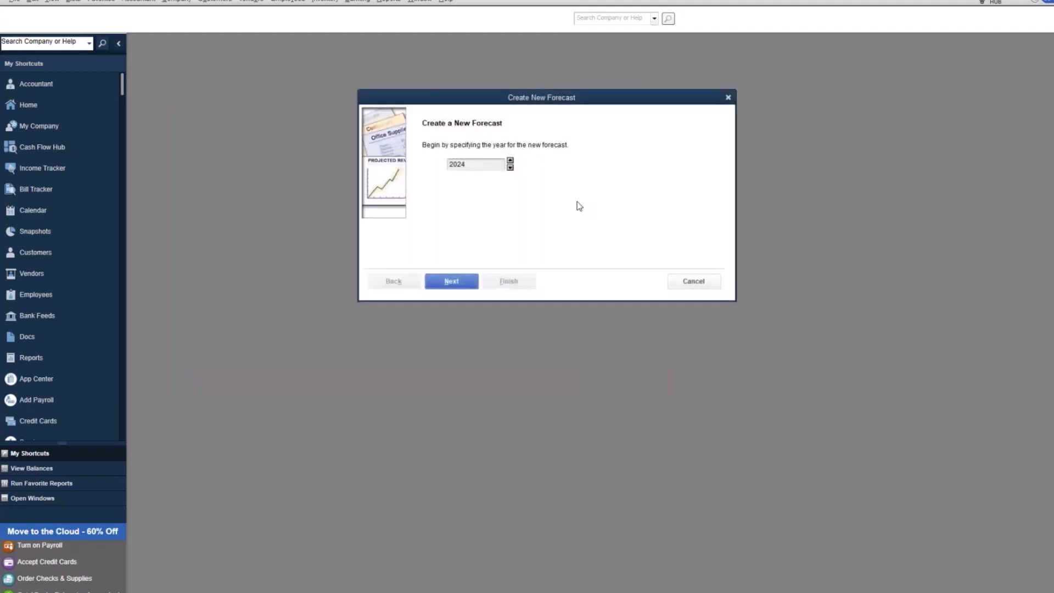
{"action": "left_click", "coordinate": [466, 282]}
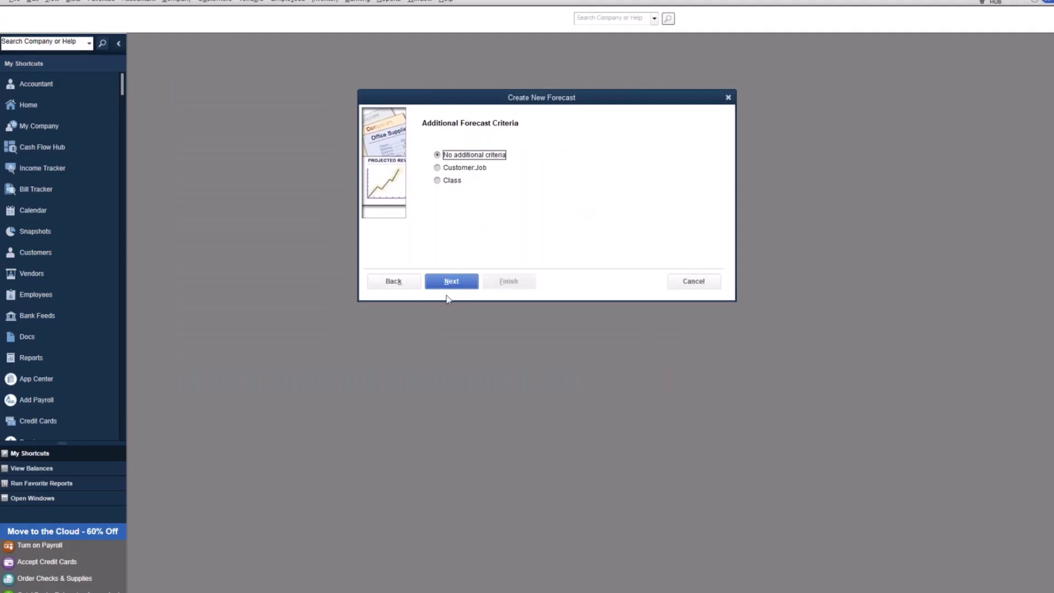
{"action": "left_click", "coordinate": [453, 282]}
{"action": "left_click", "coordinate": [521, 290]}
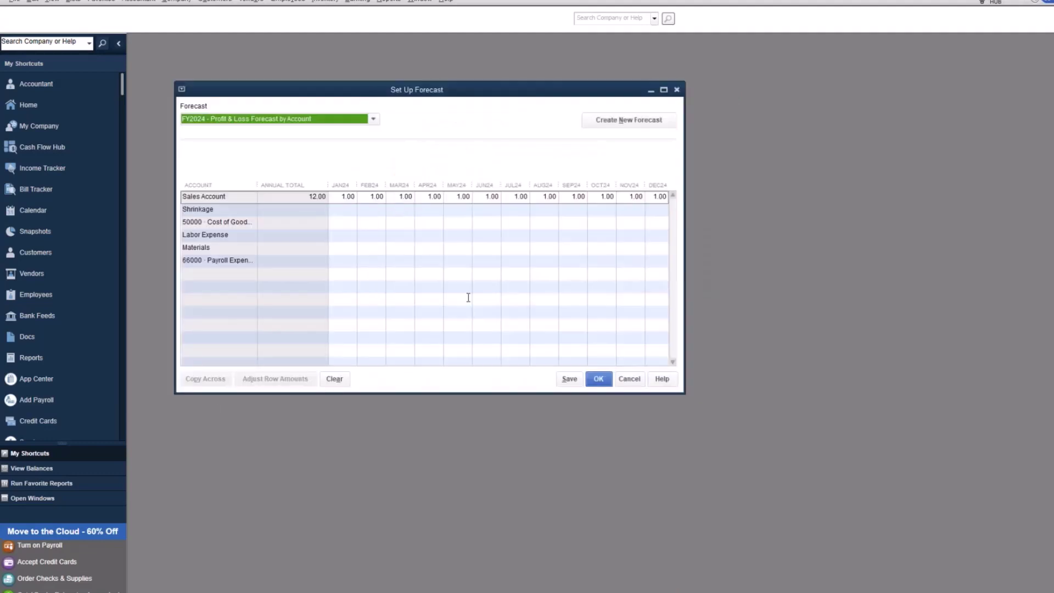
{"action": "left_click", "coordinate": [411, 222]}
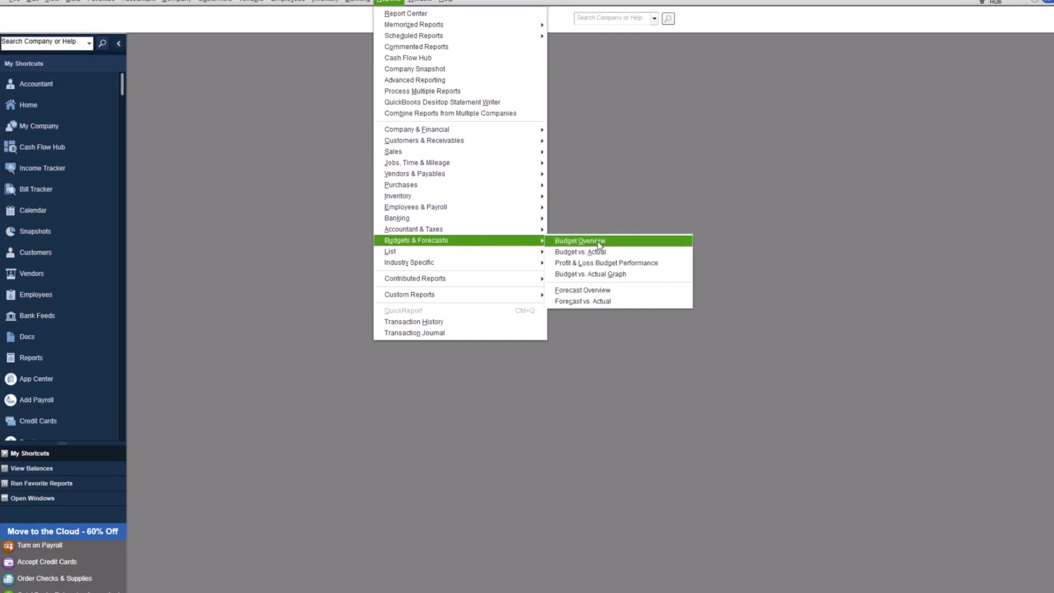
{"action": "left_click", "coordinate": [637, 294]}
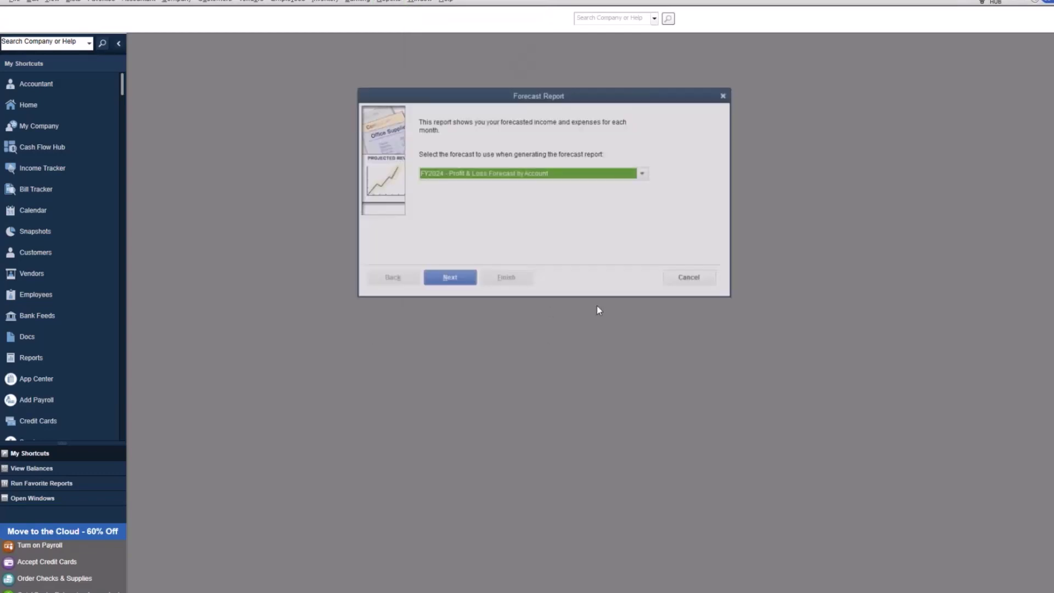
{"action": "left_click", "coordinate": [460, 281]}
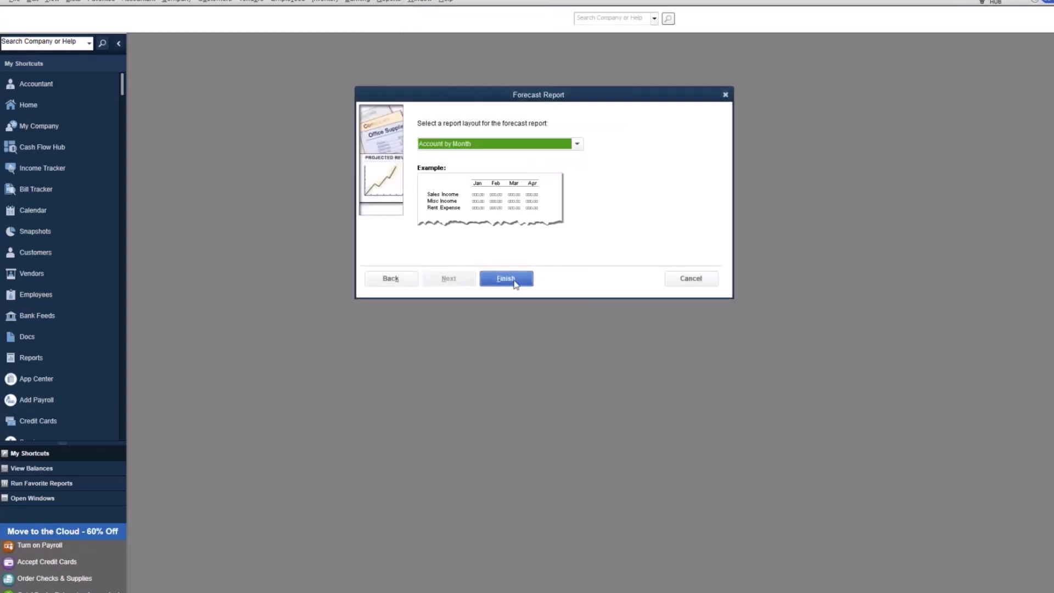
{"action": "left_click", "coordinate": [577, 142]}
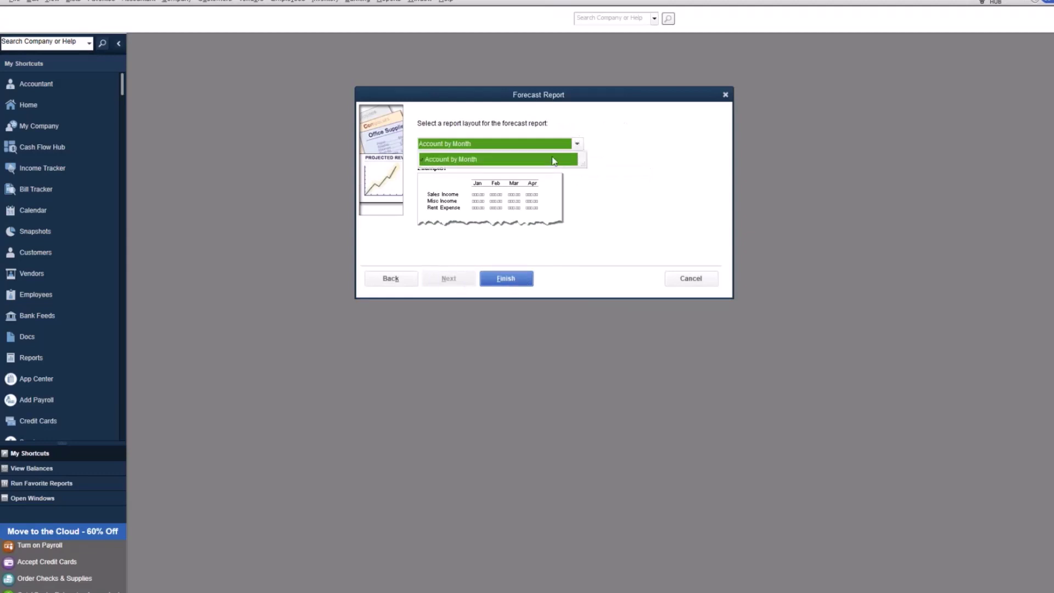
{"action": "left_click", "coordinate": [505, 278]}
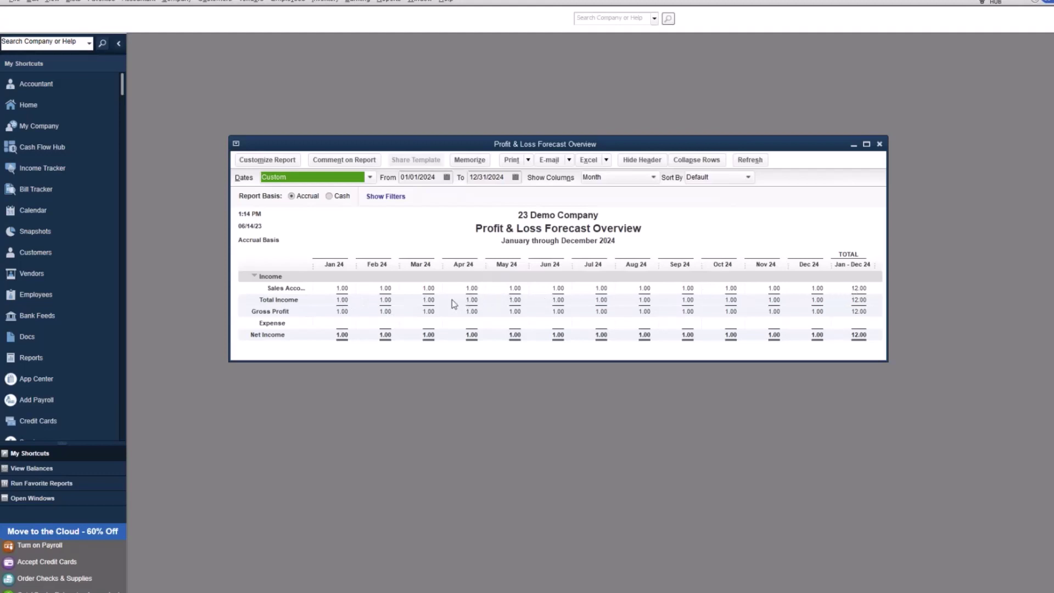
{"action": "left_click", "coordinate": [388, 2]}
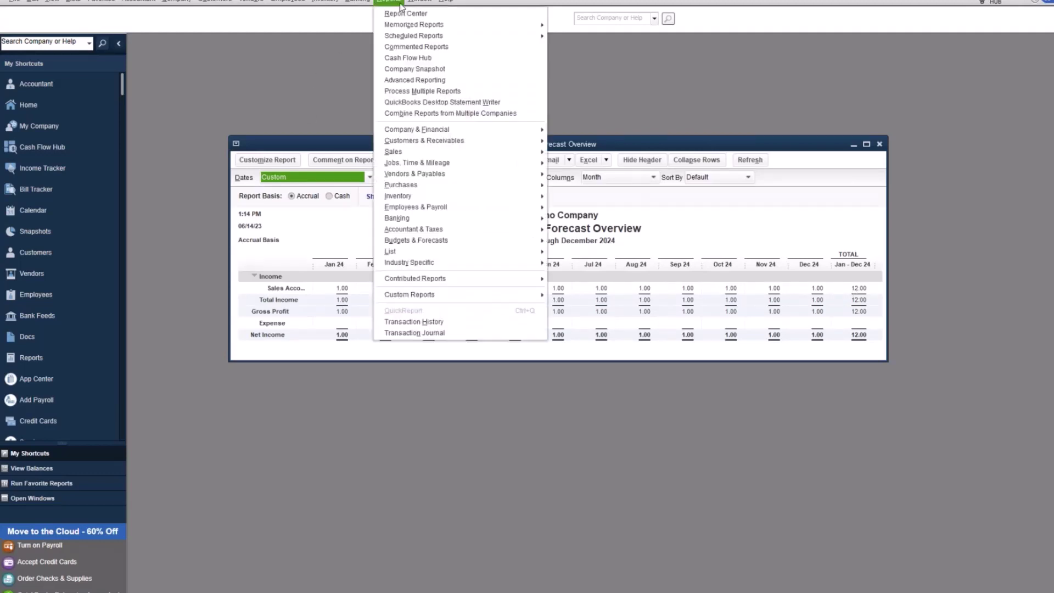
{"action": "mouse_move", "coordinate": [452, 232]}
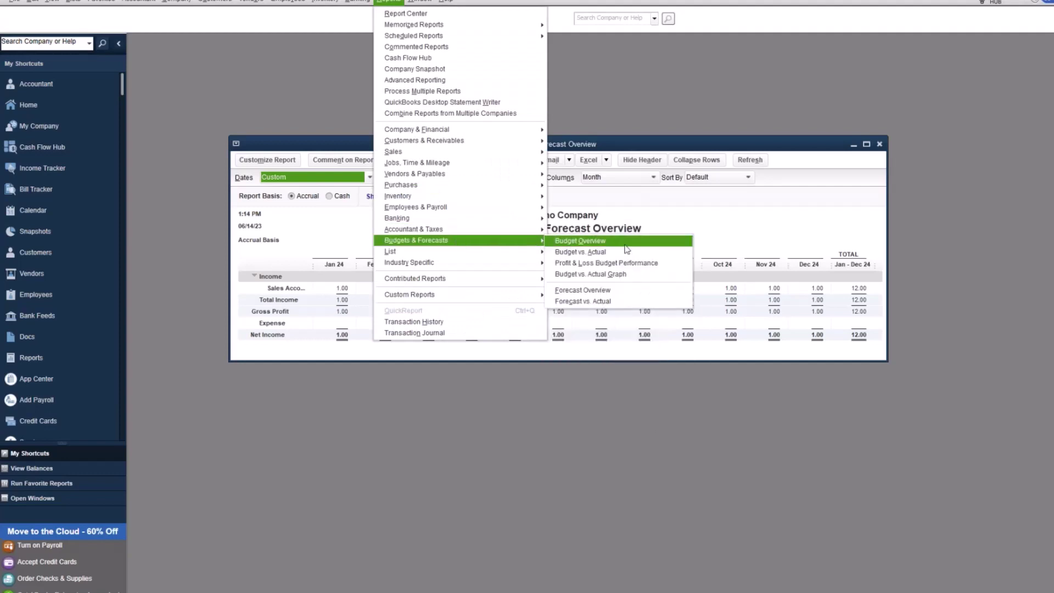
{"action": "left_click", "coordinate": [634, 301]}
{"action": "left_click", "coordinate": [447, 274]}
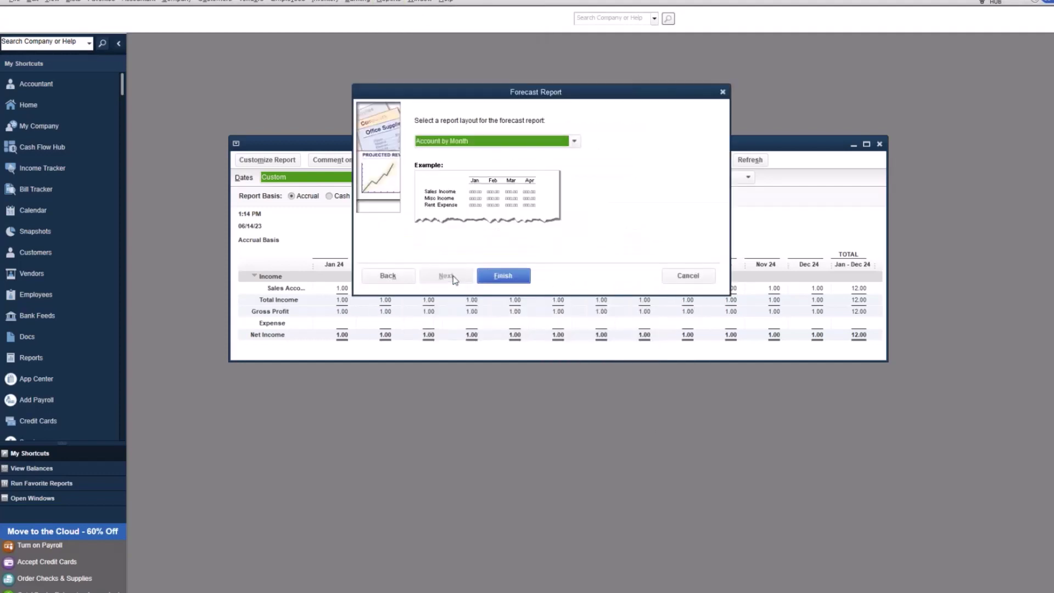
{"action": "left_click", "coordinate": [504, 274]}
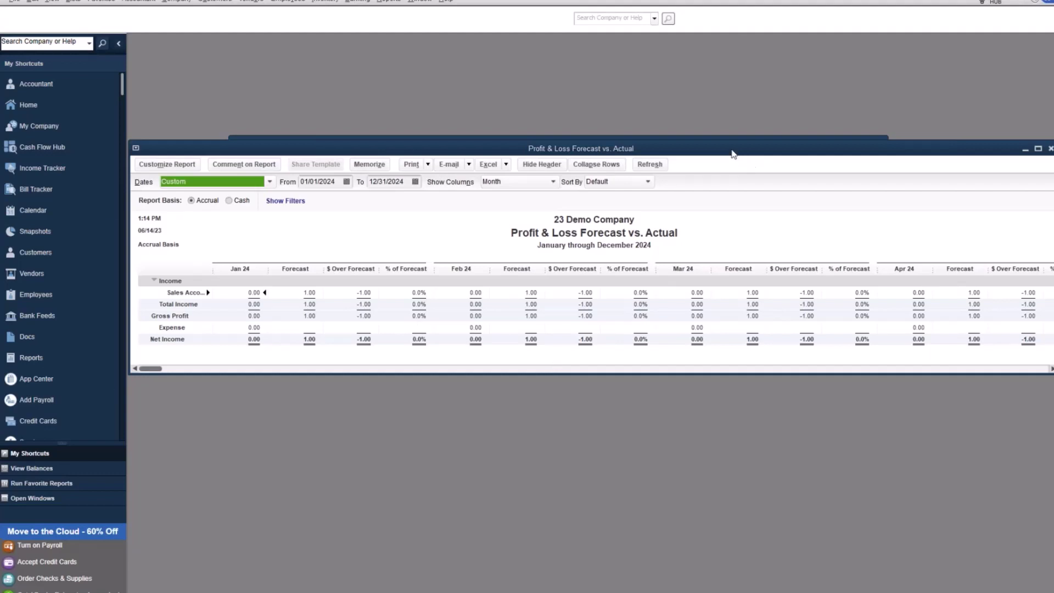
{"action": "left_click_drag", "start_coordinate": [727, 149], "coordinate": [587, 128]}
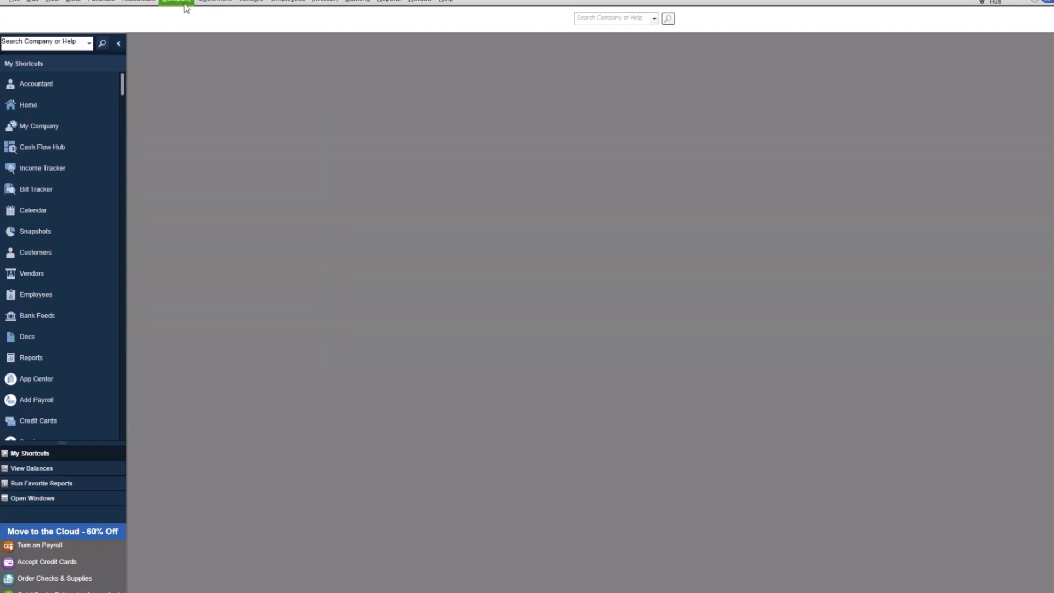
- Open Set Up Budgets, create a new 2024 budget, and choose the Balance Sheet type
{"action": "left_click", "coordinate": [148, 2]}
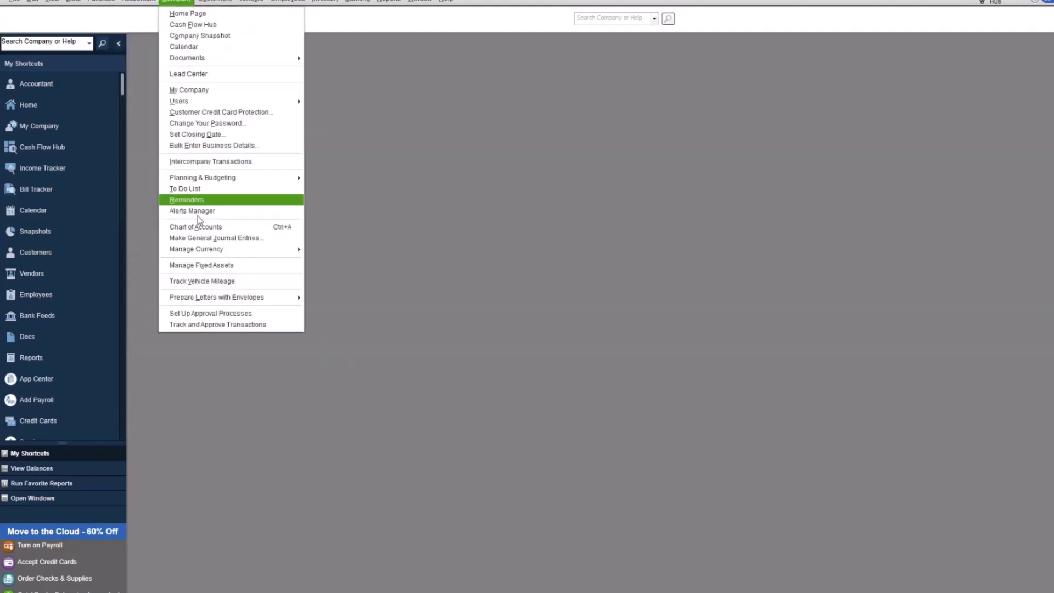
{"action": "mouse_move", "coordinate": [242, 251]}
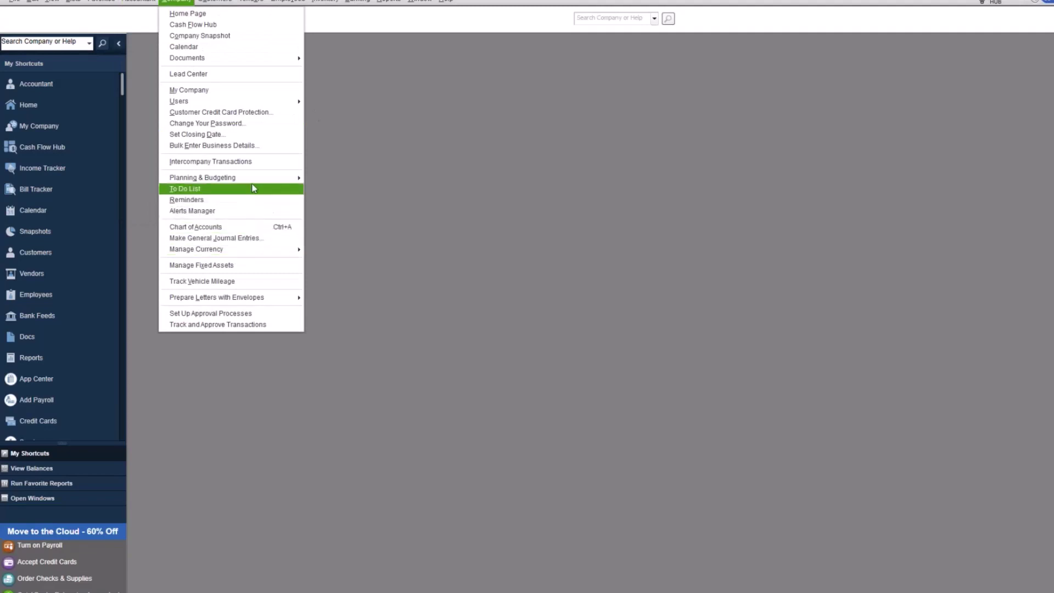
{"action": "mouse_move", "coordinate": [254, 180]}
{"action": "left_click", "coordinate": [338, 182]}
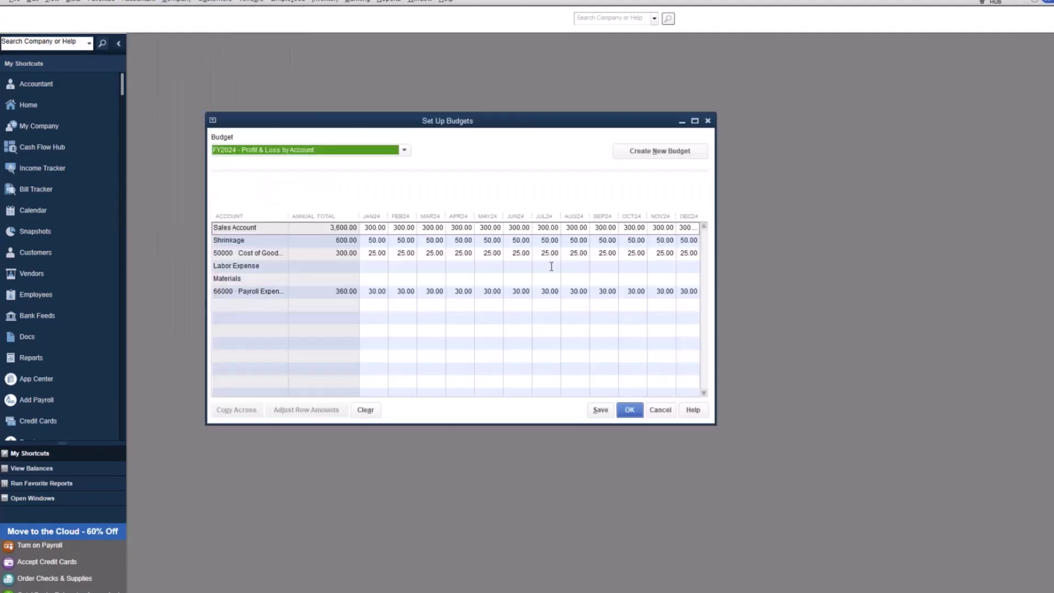
{"action": "left_click", "coordinate": [641, 161]}
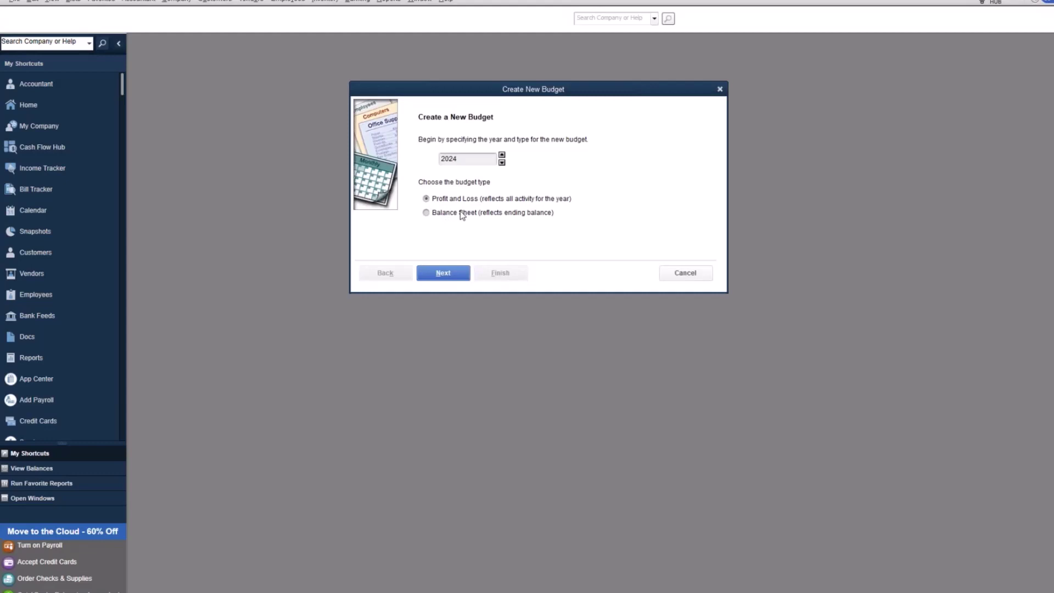
{"action": "left_click", "coordinate": [461, 214]}
- Cancel the new budget and run the FY2024 Profit & Loss Budget vs. Actual report
{"action": "left_click", "coordinate": [705, 273]}
{"action": "left_click", "coordinate": [403, 2]}
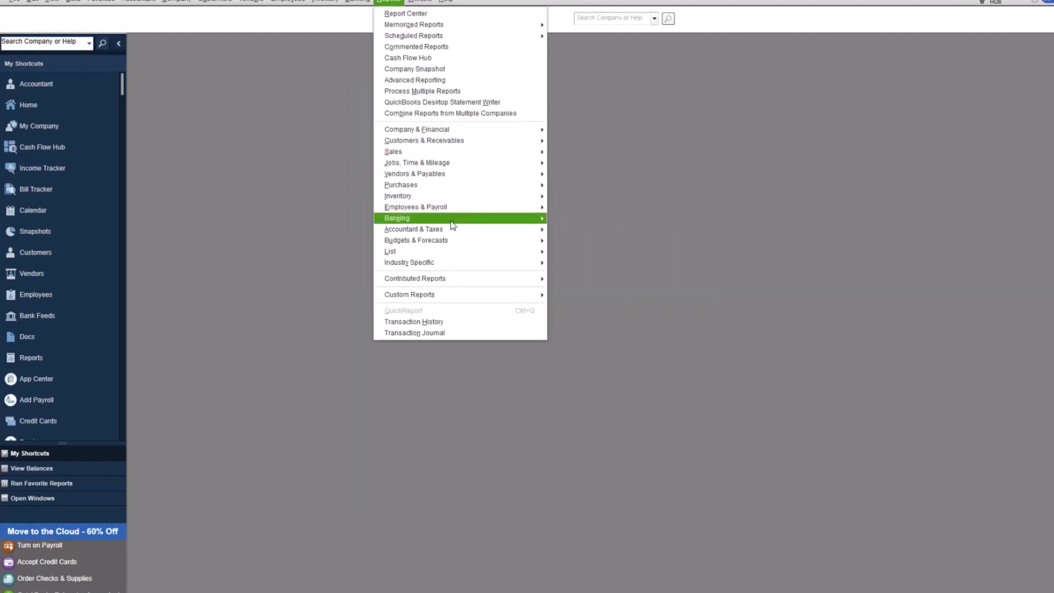
{"action": "mouse_move", "coordinate": [461, 242]}
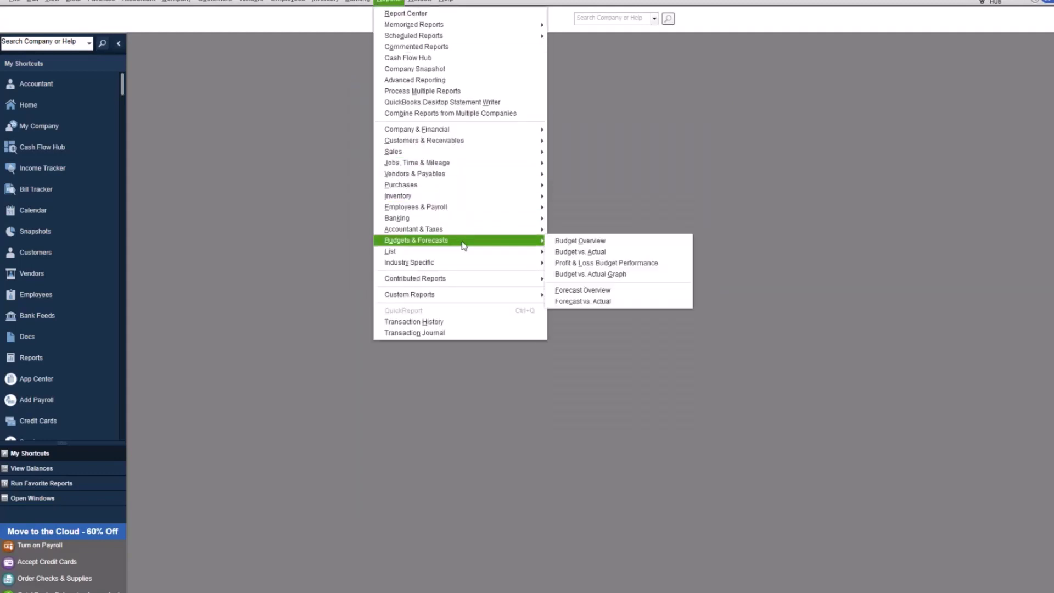
{"action": "left_click", "coordinate": [624, 254]}
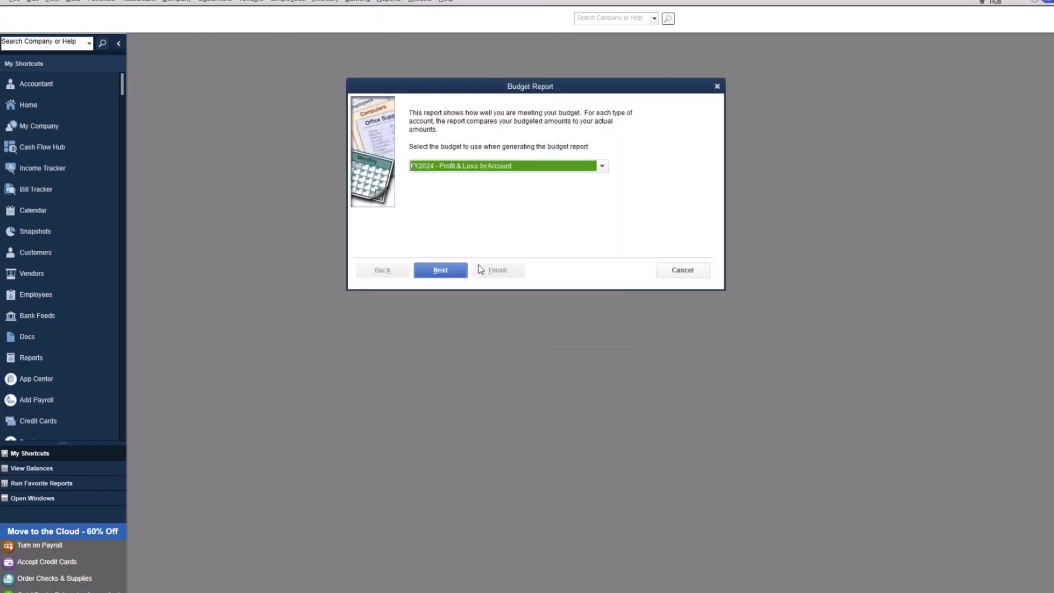
{"action": "left_click", "coordinate": [442, 271]}
{"action": "left_click", "coordinate": [444, 270]}
{"action": "left_click", "coordinate": [497, 270]}
- Move the report up and set its Dates to This Fiscal Year-to-date
{"action": "left_click_drag", "start_coordinate": [558, 230], "coordinate": [555, 73]}
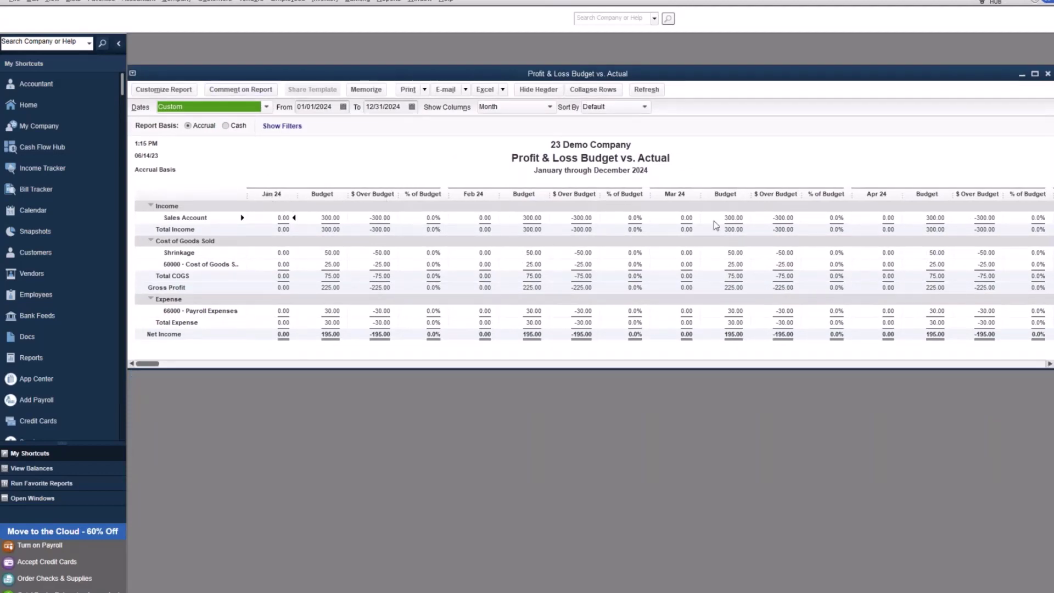
{"action": "left_click", "coordinate": [217, 112]}
{"action": "scroll", "coordinate": [219, 213], "scroll_direction": "up", "scroll_amount": 5}
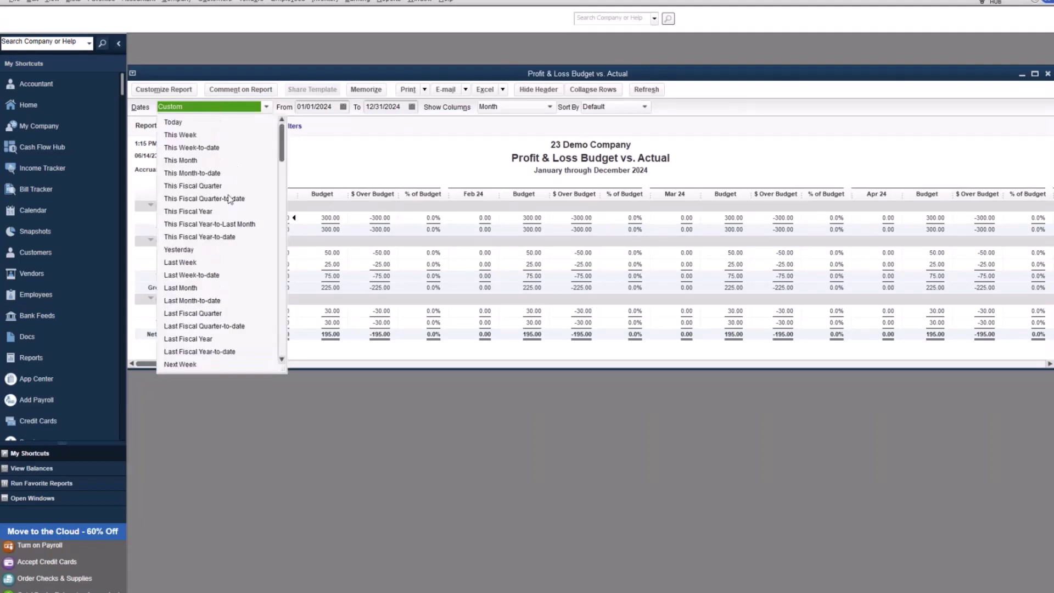
{"action": "left_click", "coordinate": [223, 237]}
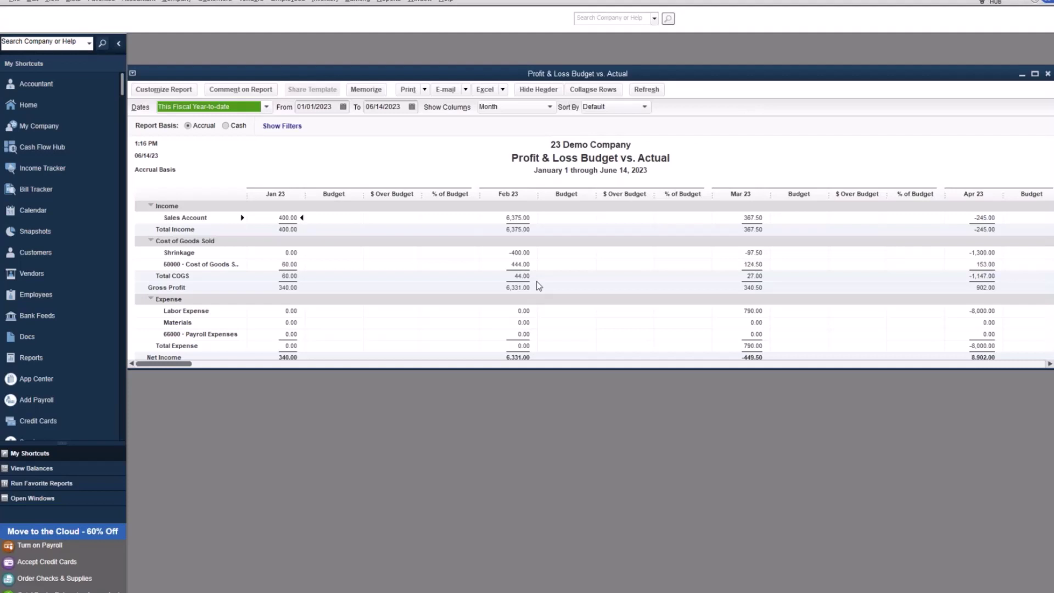
{"action": "left_click", "coordinate": [388, 2]}
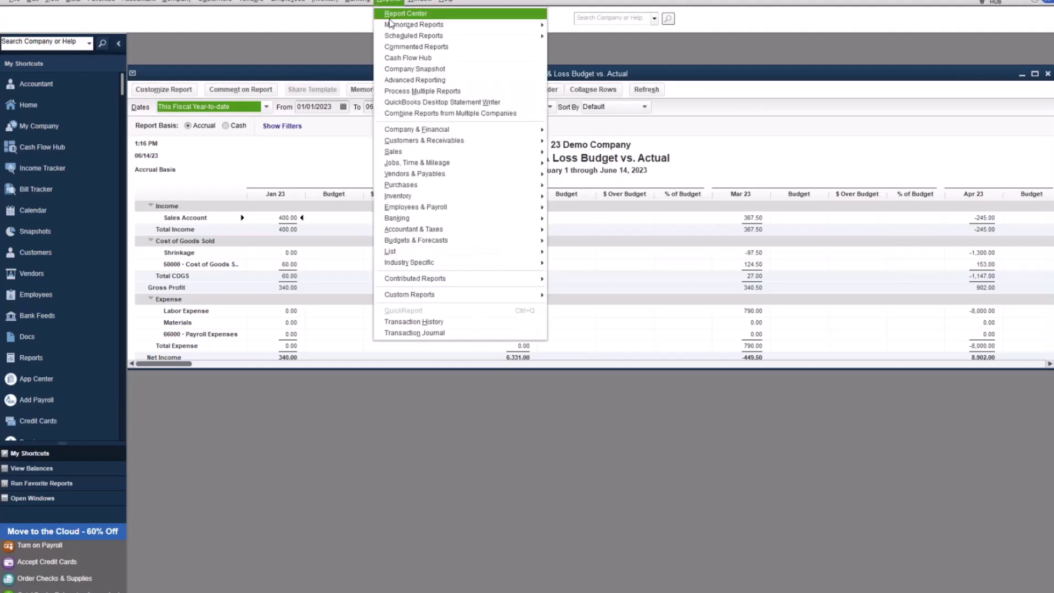
{"action": "mouse_move", "coordinate": [455, 242]}
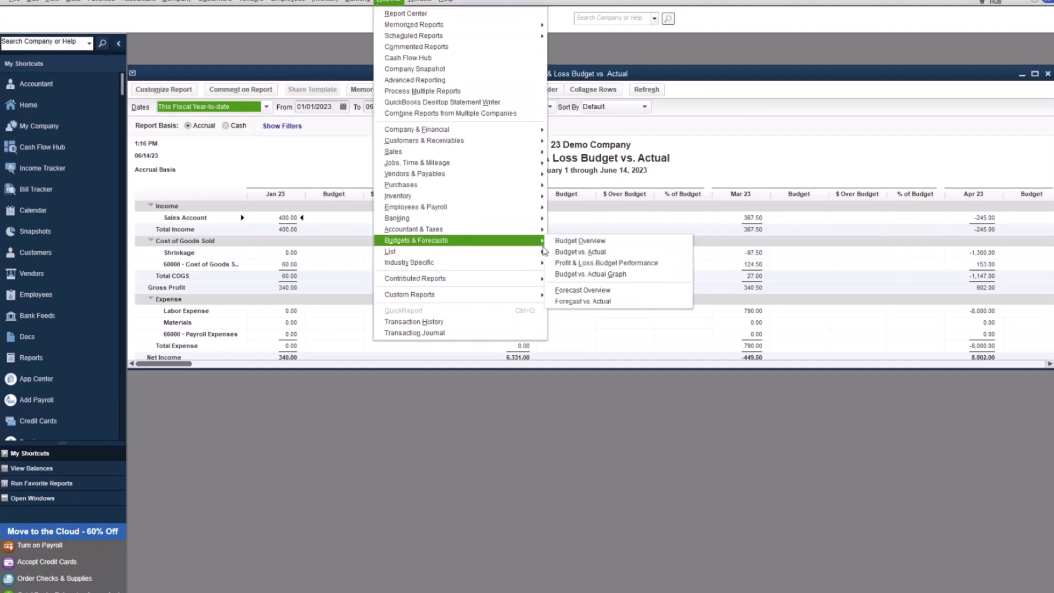
{"action": "left_click", "coordinate": [628, 264]}
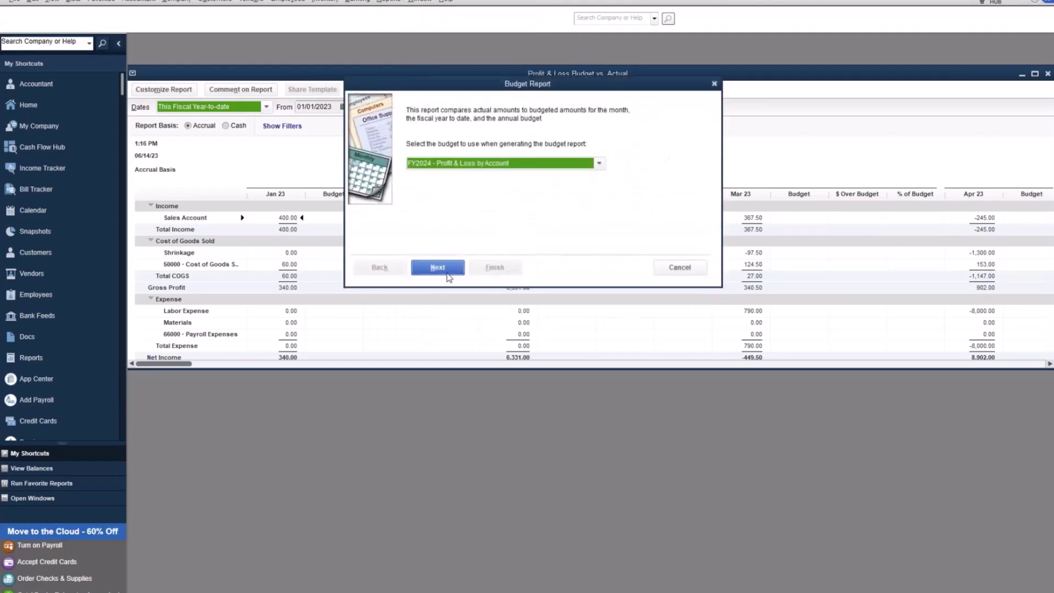
{"action": "left_click", "coordinate": [436, 267]}
{"action": "left_click", "coordinate": [439, 269]}
{"action": "left_click", "coordinate": [491, 269]}
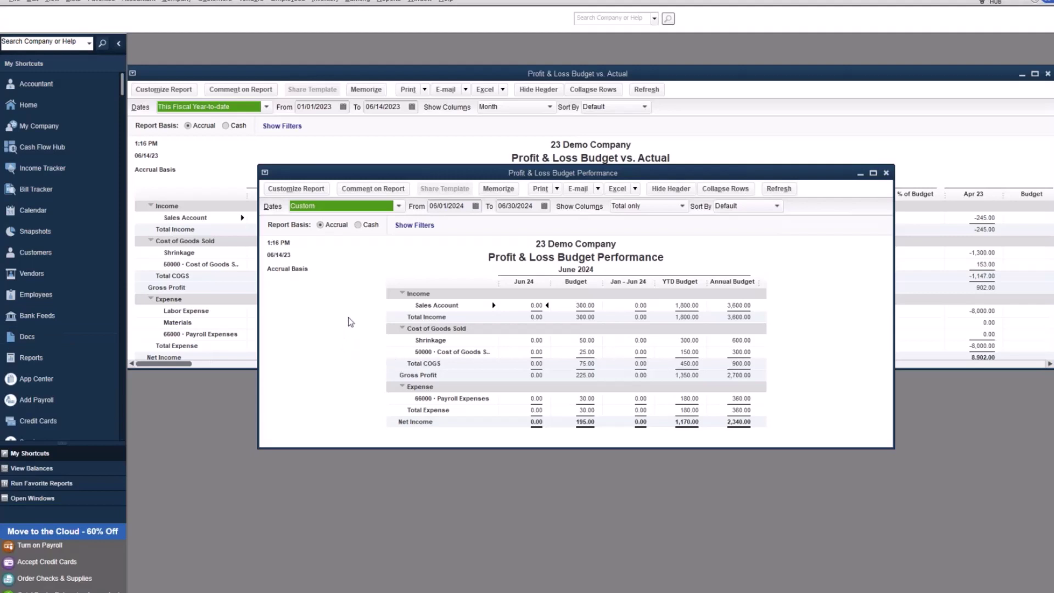
{"action": "key", "text": "Escape"}
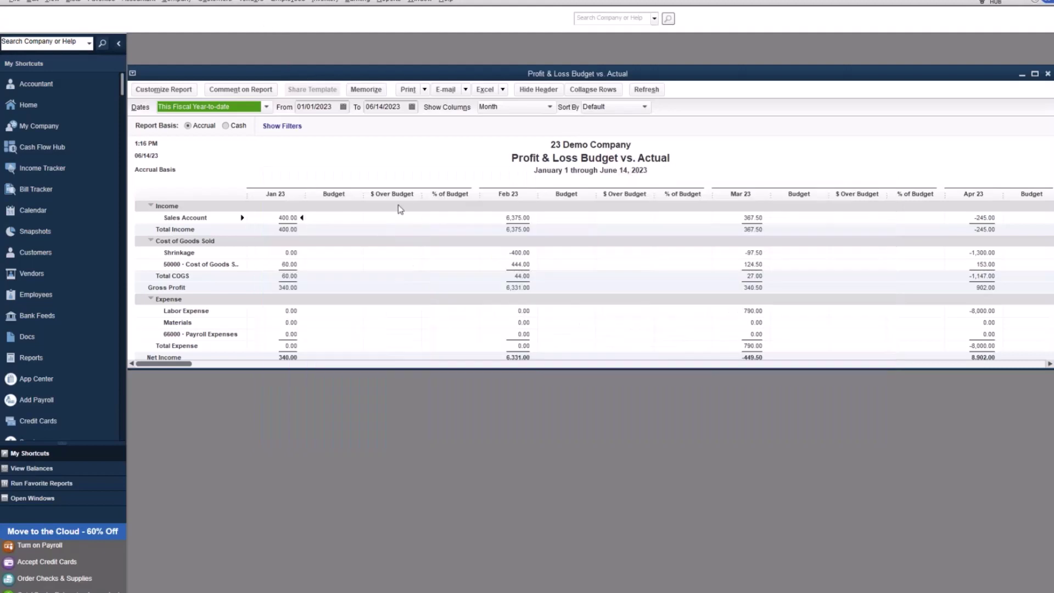